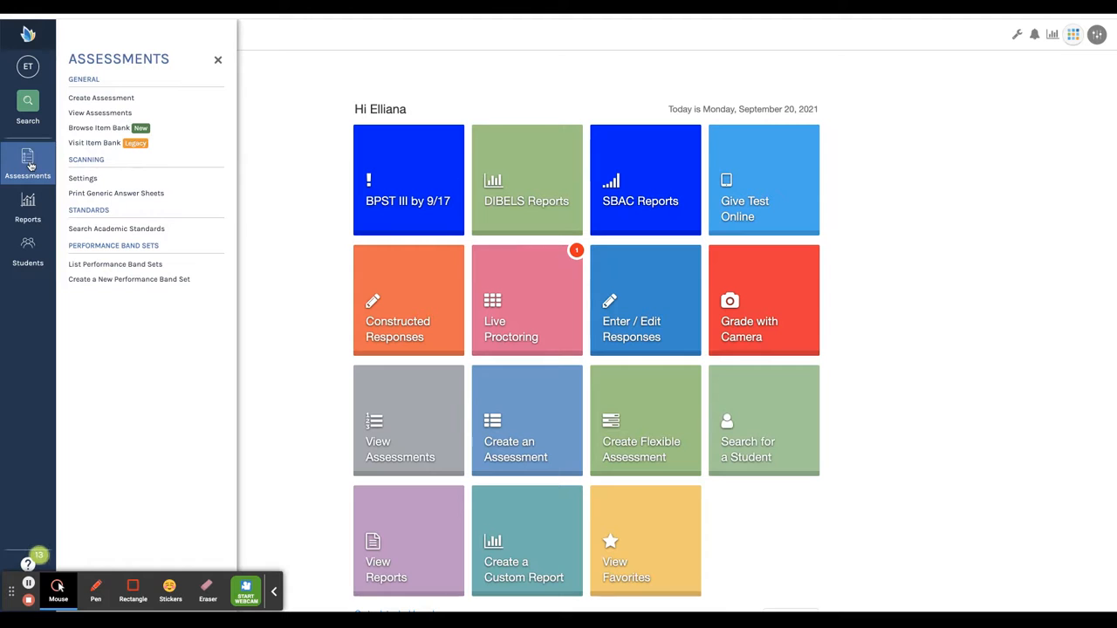
Open View Assessments from the Assessments panel to load the Shared with Me list
left_click(103, 114)
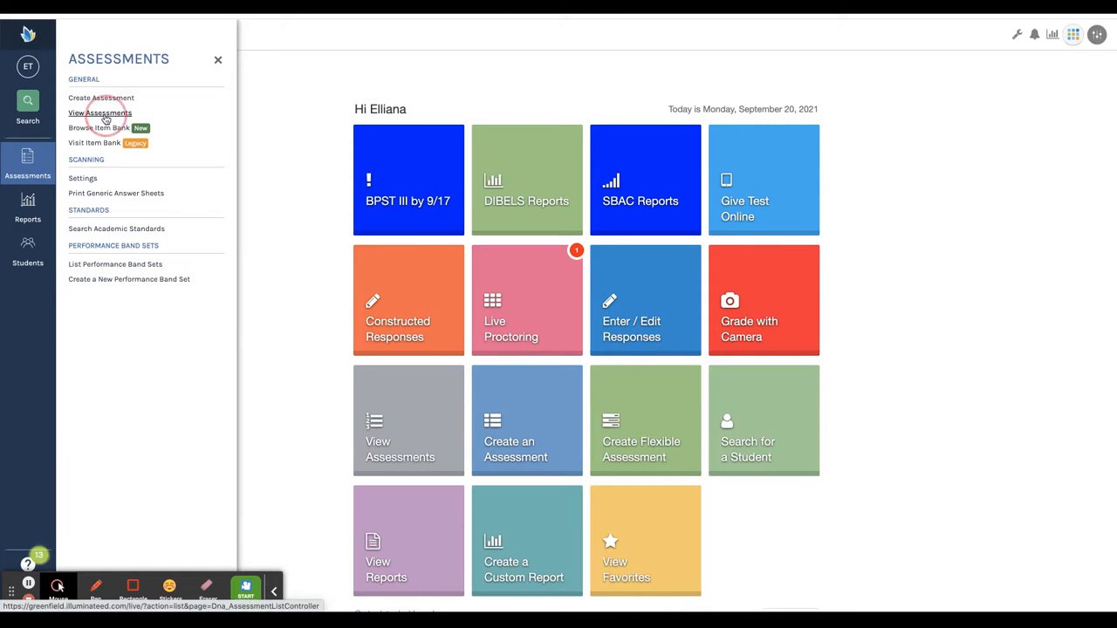
left_click(58, 585)
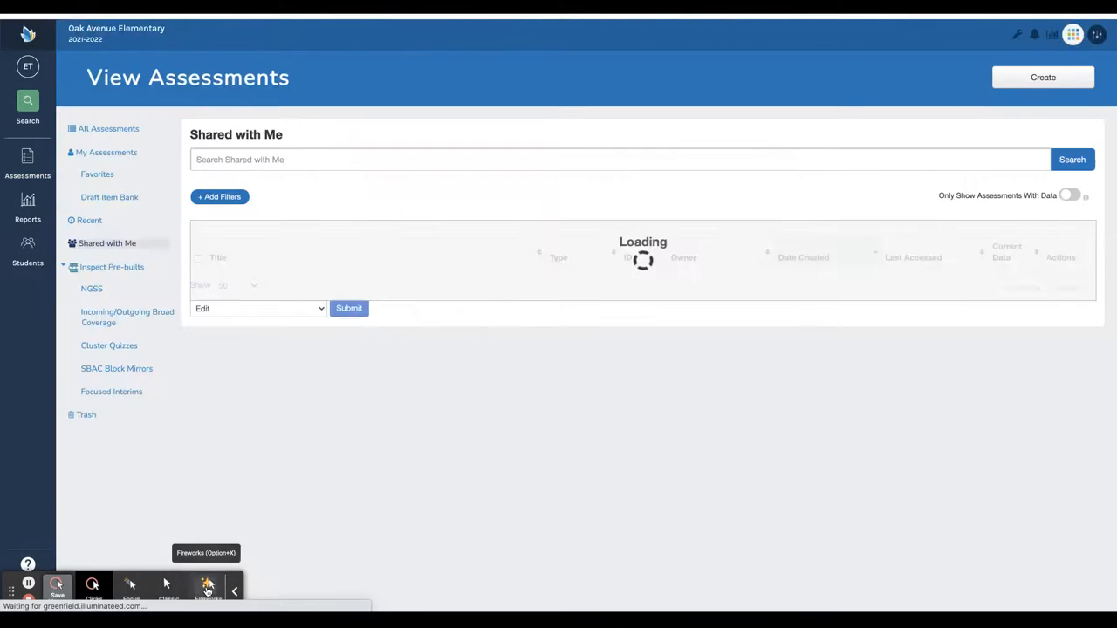
left_click(207, 590)
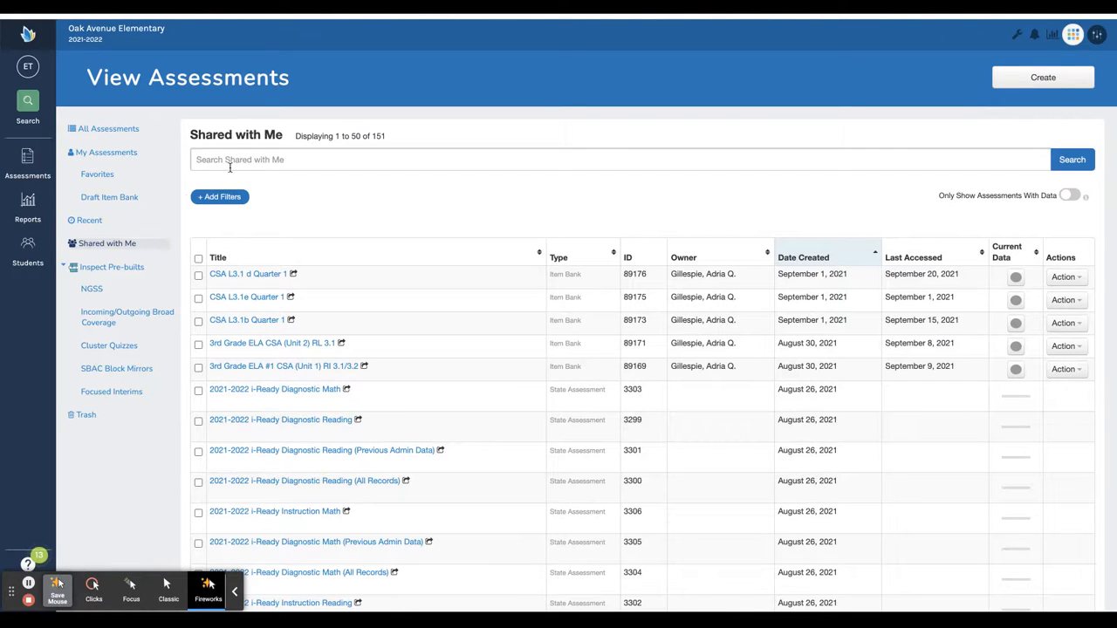
Reload Shared with Me and review the first assessment's Current Data student counts
left_click(105, 244)
scroll(417, 569, "down", 4)
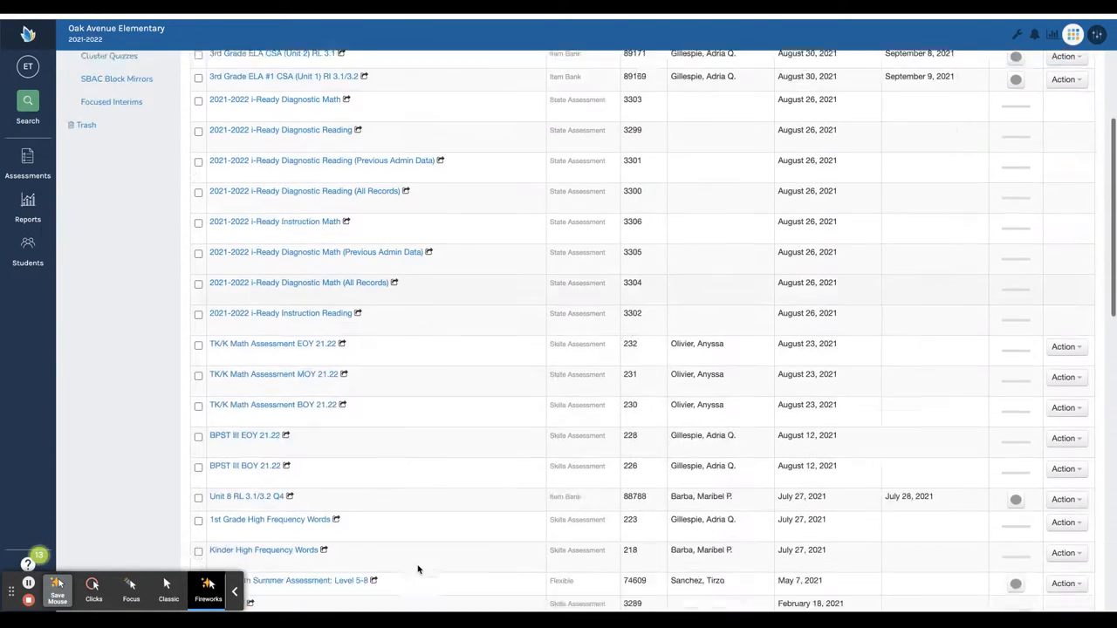
scroll(417, 569, "down", 10)
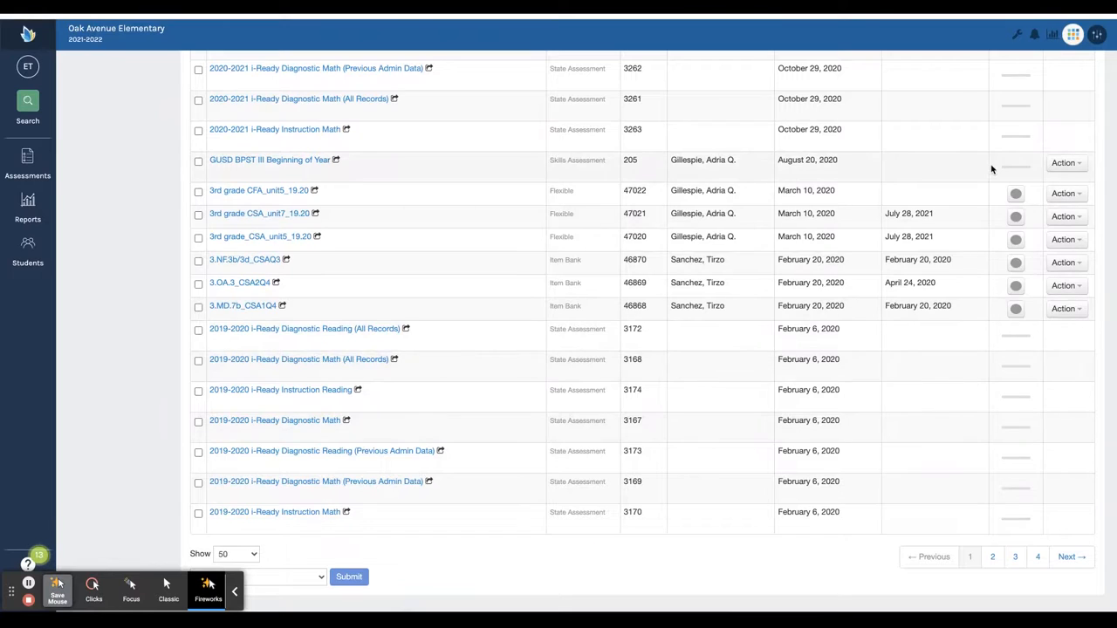
scroll(992, 170, "up", 2)
scroll(992, 169, "up", 10)
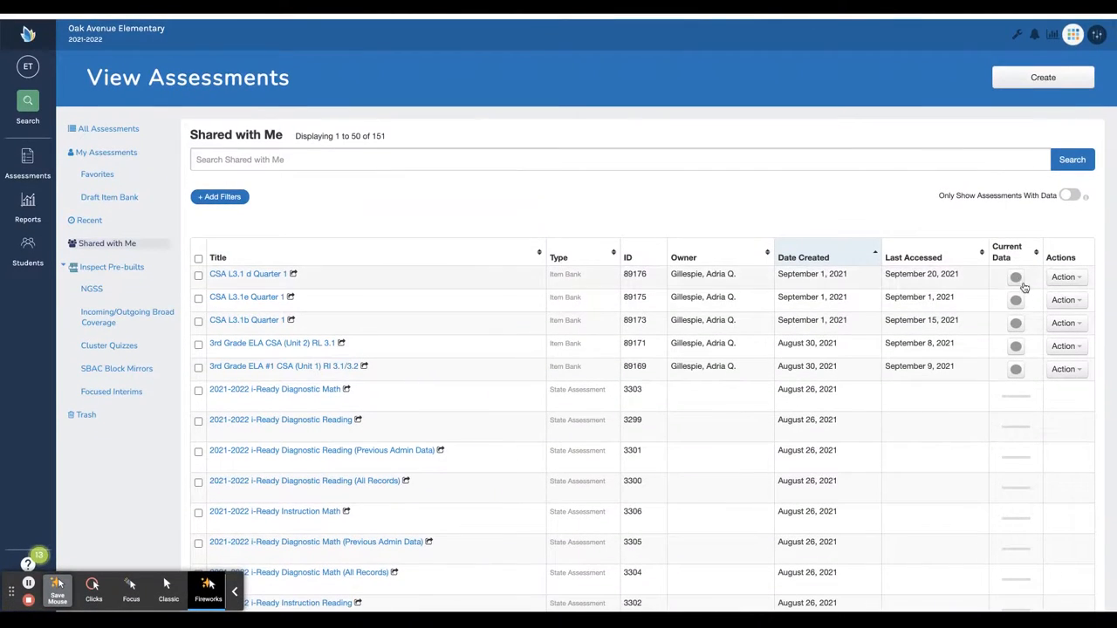
left_click(1016, 278)
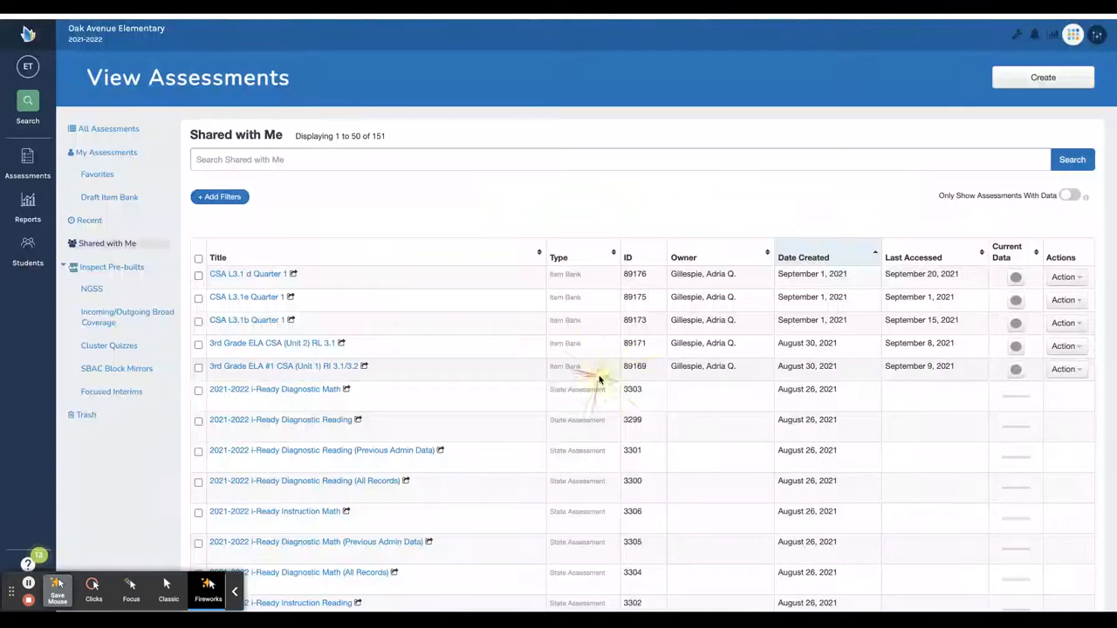
left_click(585, 382)
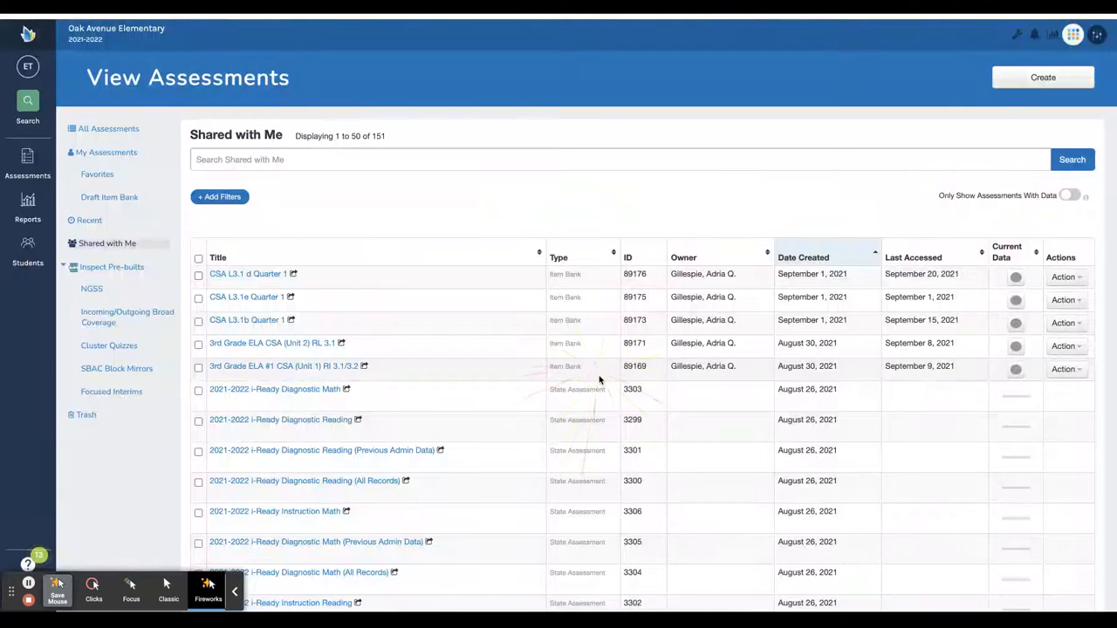
Reload the Shared with Me list and go to page 2
left_click(105, 244)
scroll(666, 461, "down", 1)
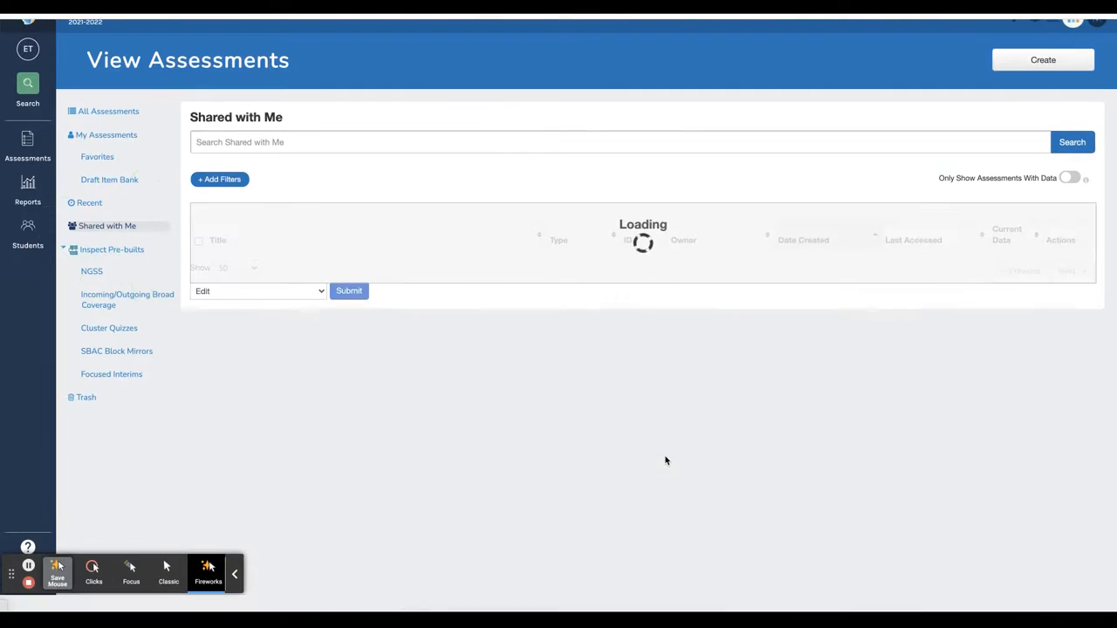
scroll(666, 460, "down", 15)
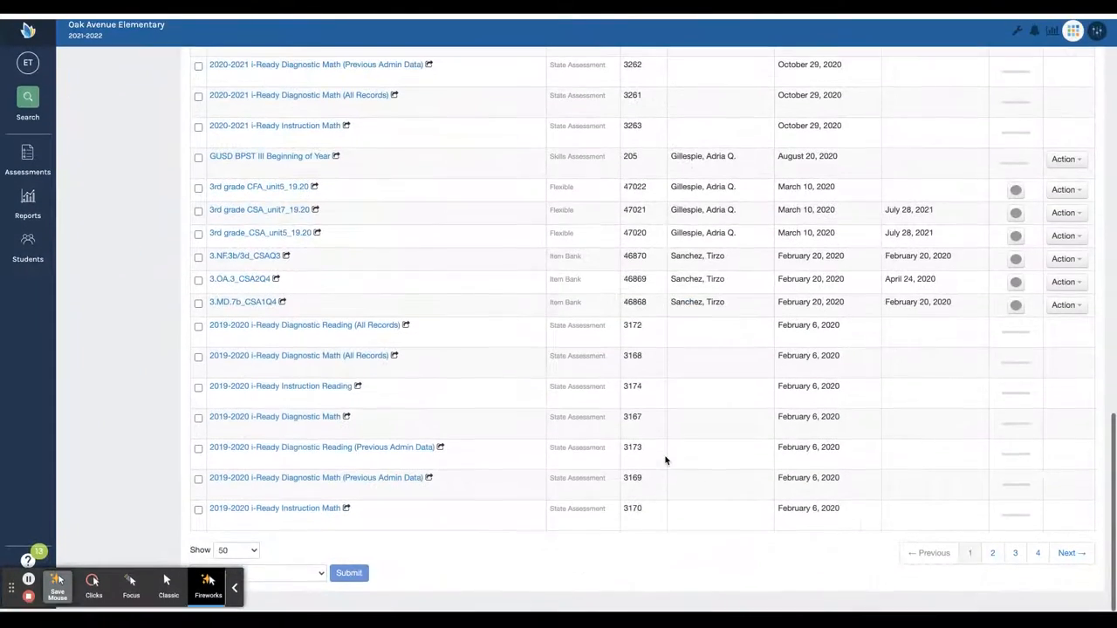
left_click(992, 557)
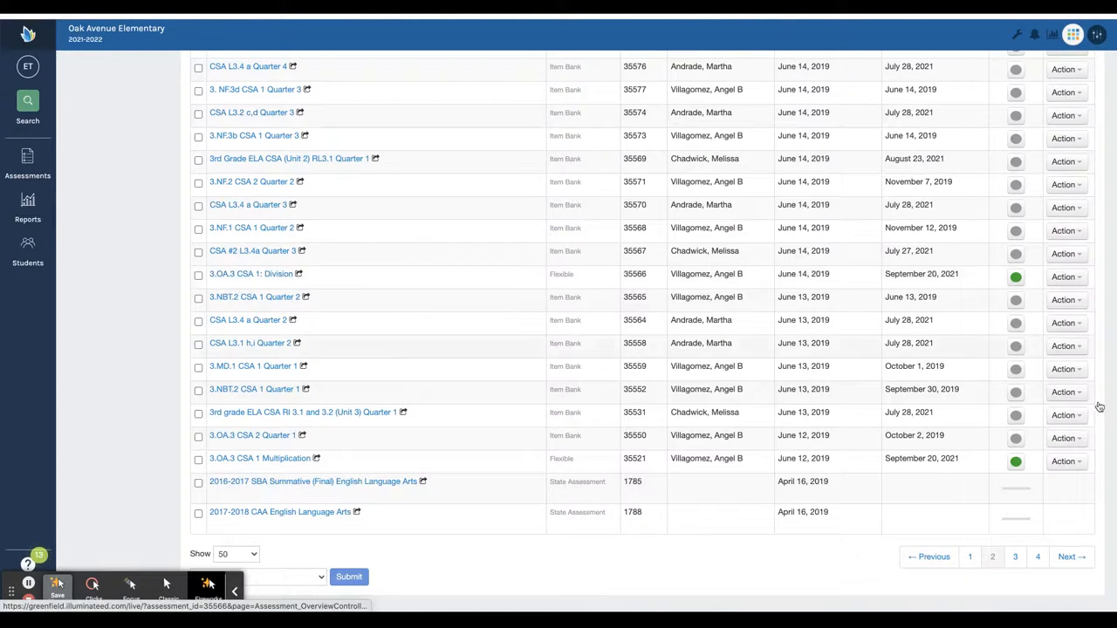
Open 3.OA.3 CSA 1: Division's Reports tab and choose the Student Responses report
left_click(237, 273)
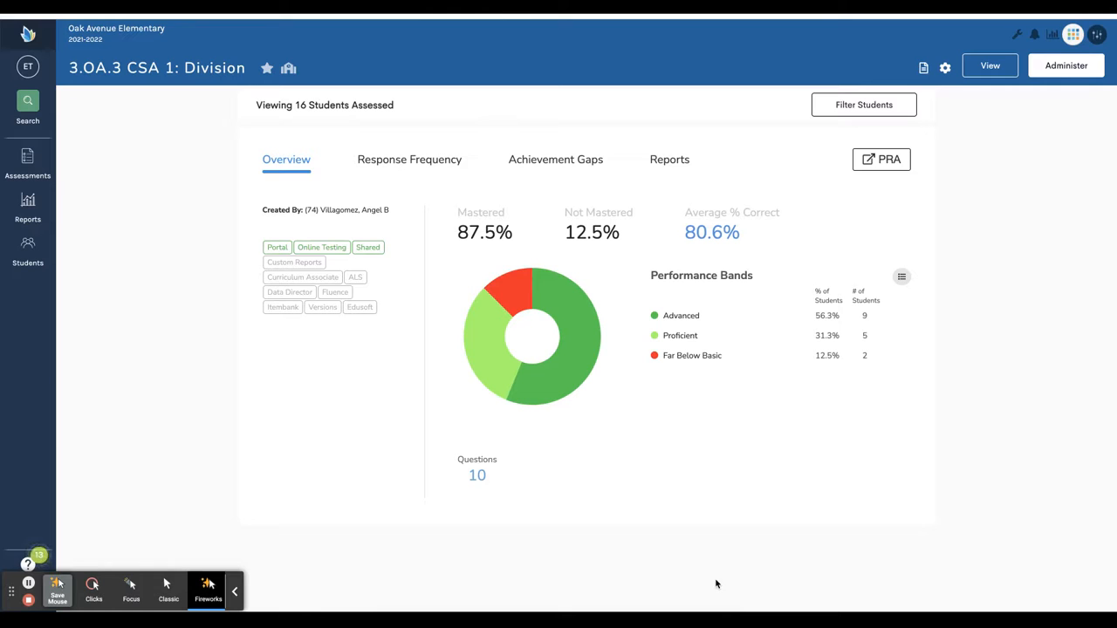
left_click(672, 161)
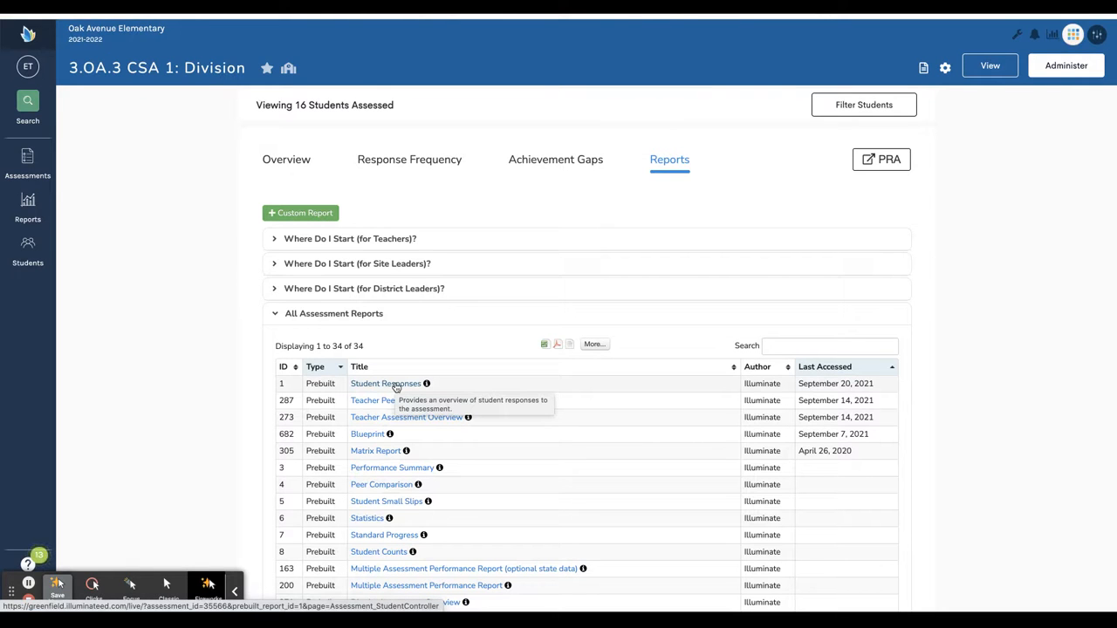
left_click(396, 387)
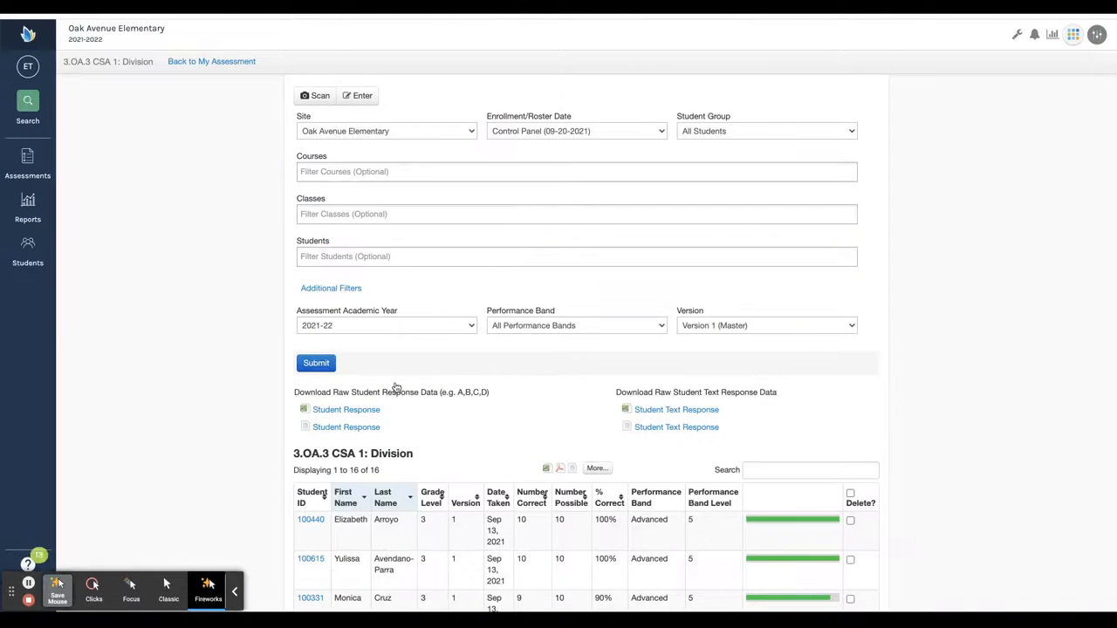
Download the Excel Student Response file for 3.OA.3 CSA 1: Division and save it
scroll(396, 386, "down", 3)
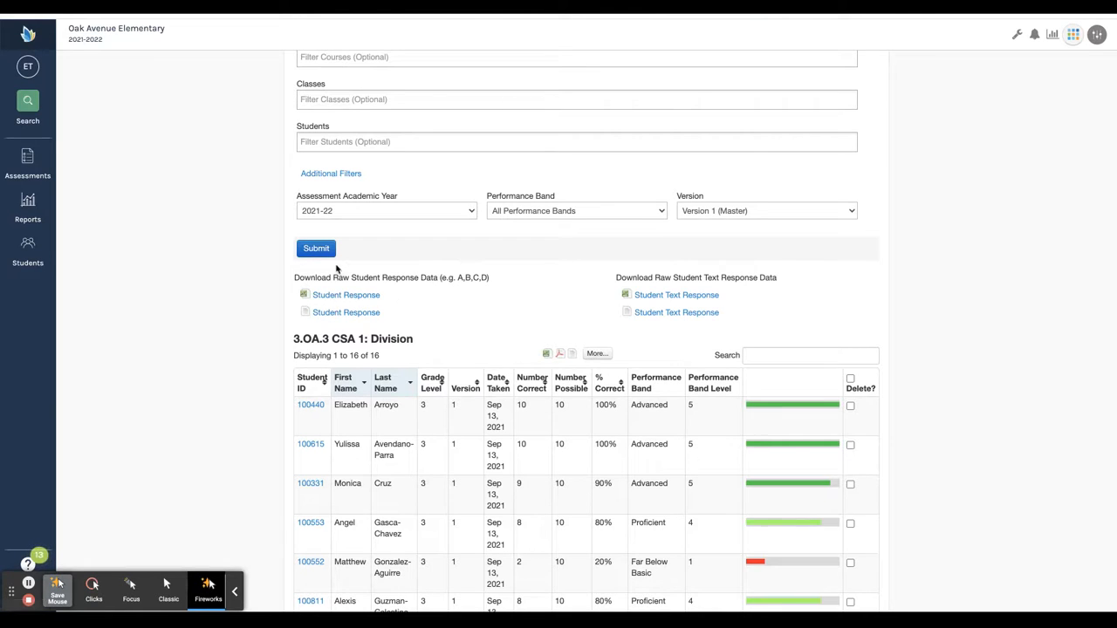
left_click_drag(304, 276, 495, 280)
left_click(495, 280)
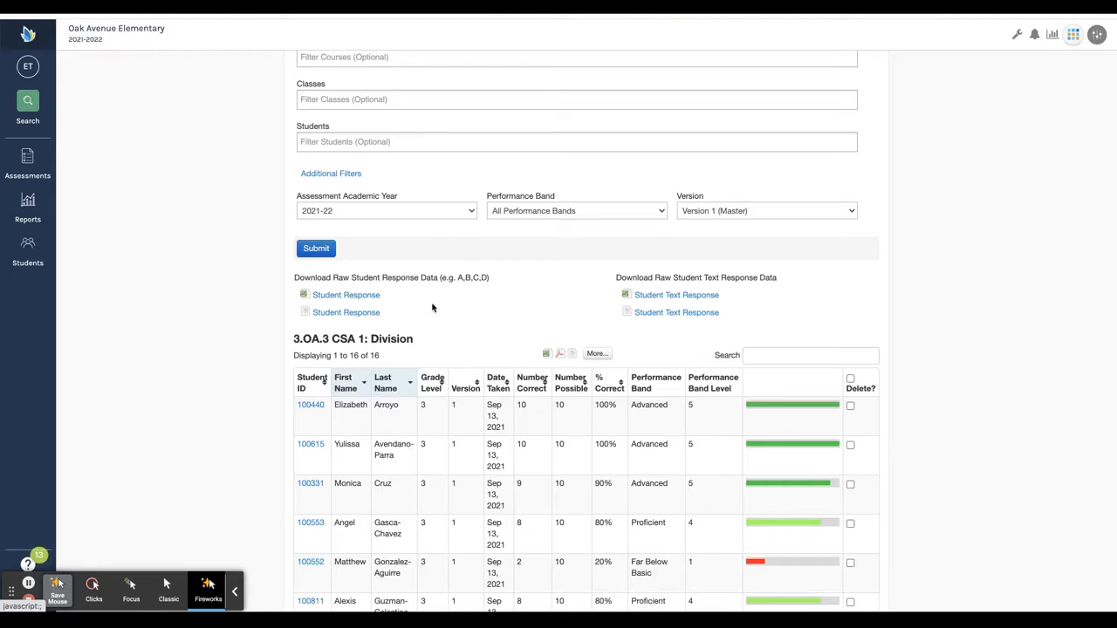
left_click(327, 299)
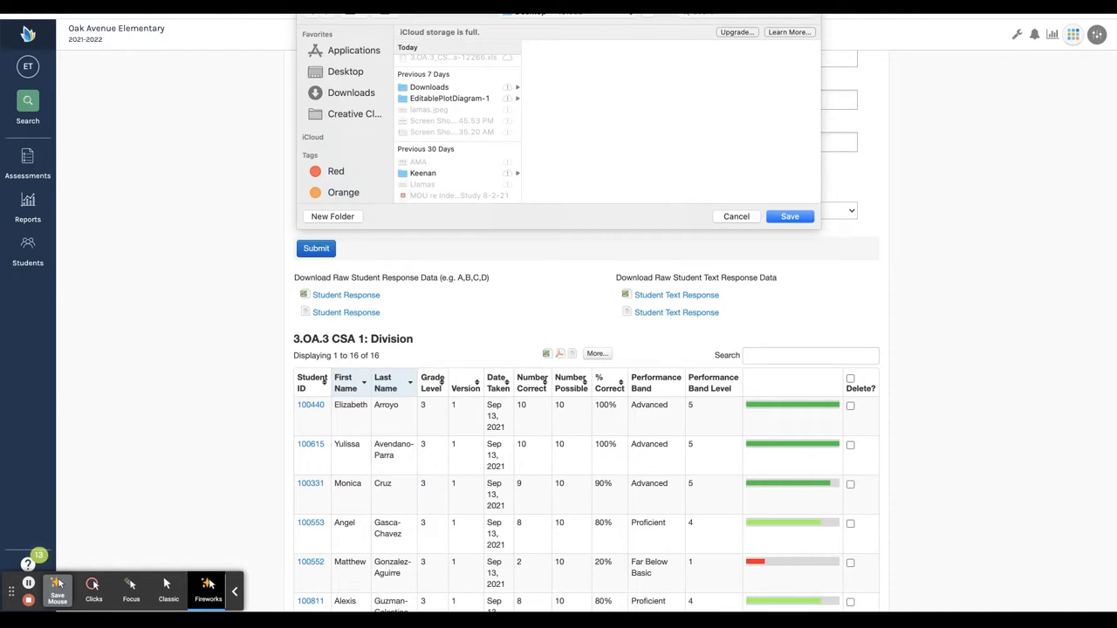
left_click(796, 219)
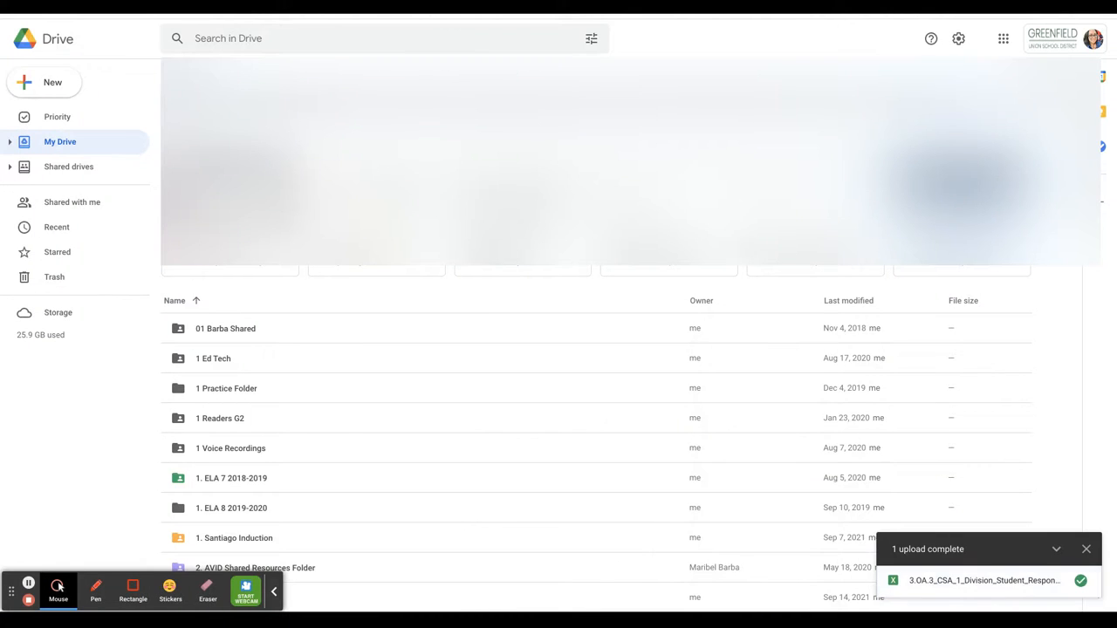
Create a new Google Drive folder named 'Math Assessments 21.22'
left_click(36, 89)
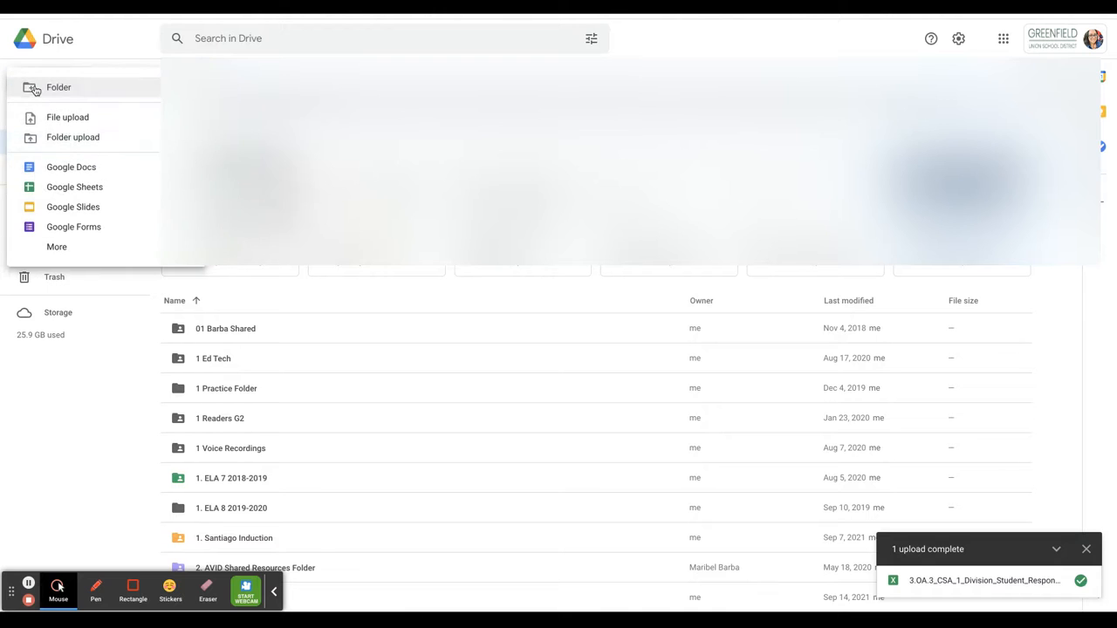
left_click(38, 89)
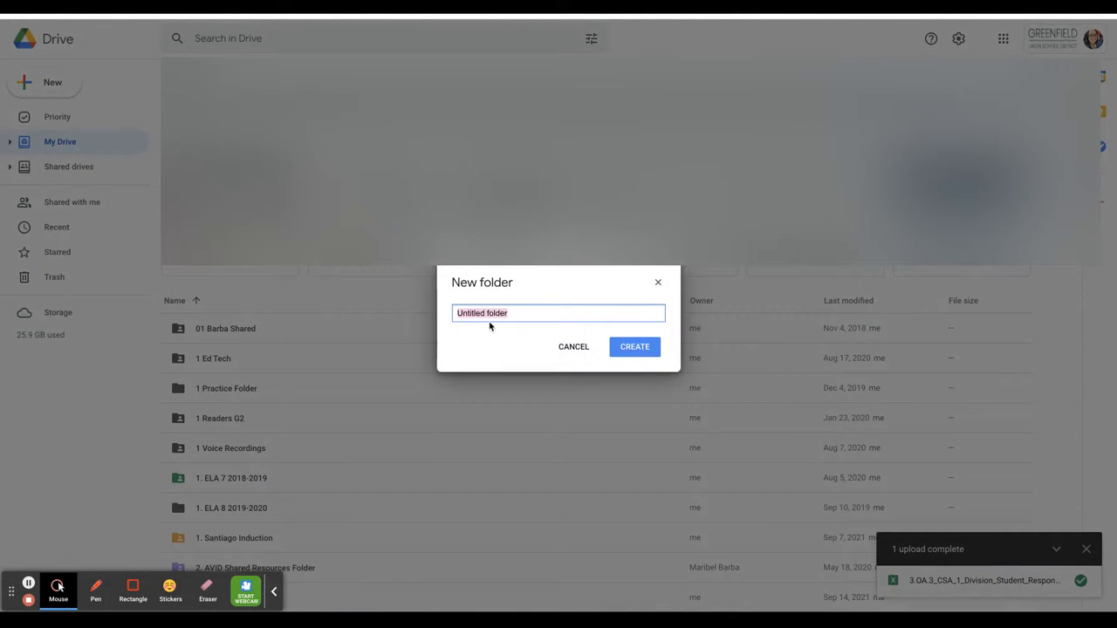
type("Math Assessments 21.22")
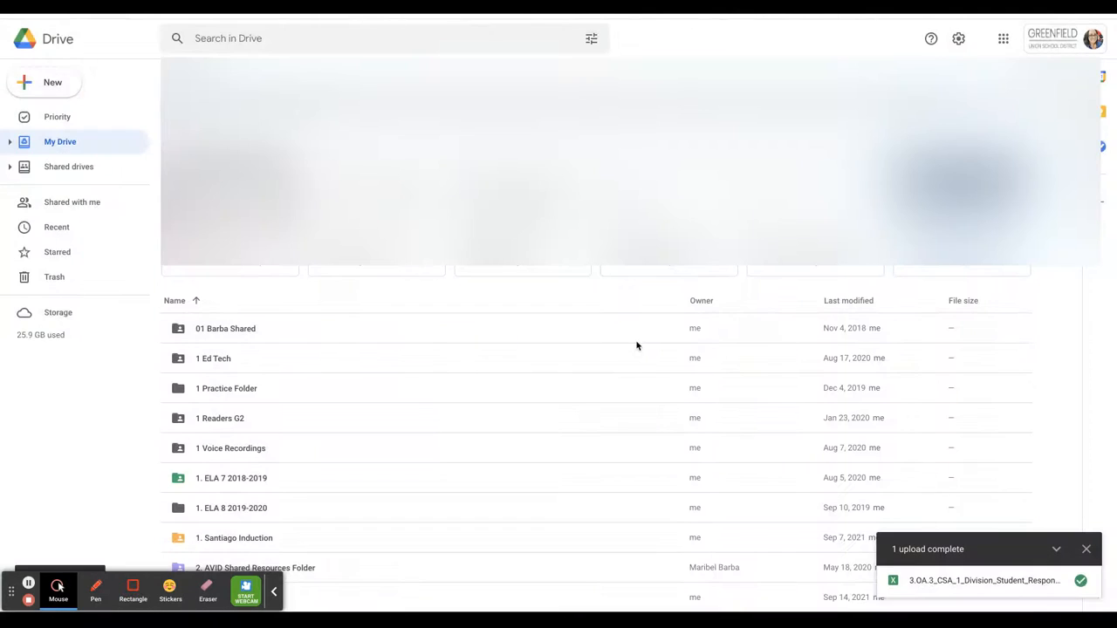
left_click(635, 346)
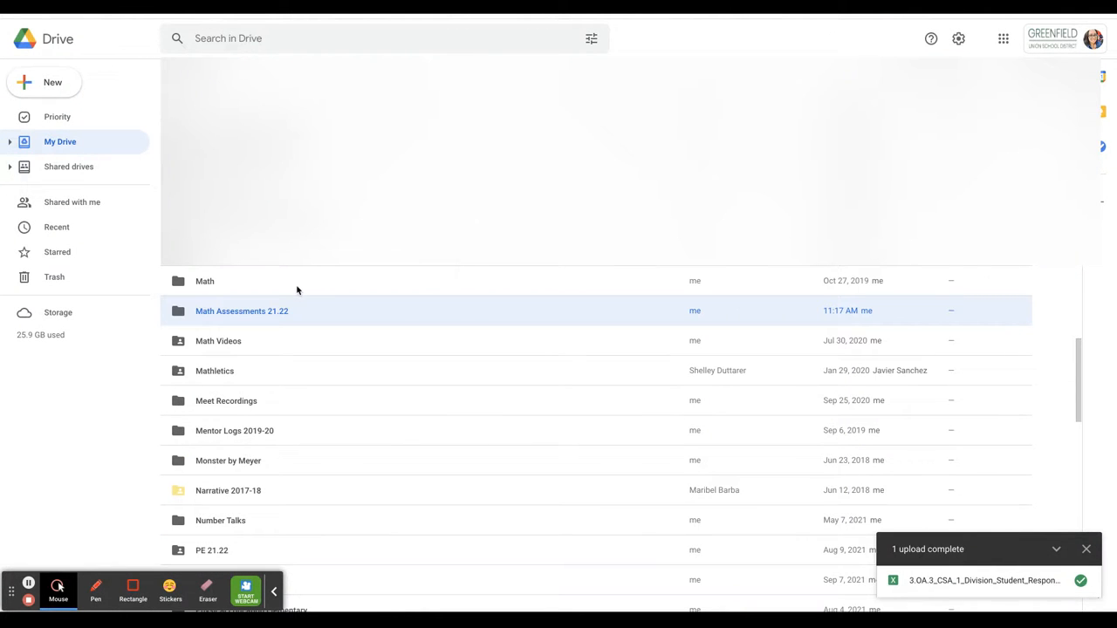
Upload 3.OA.3_CSA_1_Division_Student_Responses-12268.xls into the folder and open it in Sheets
double_click(219, 313)
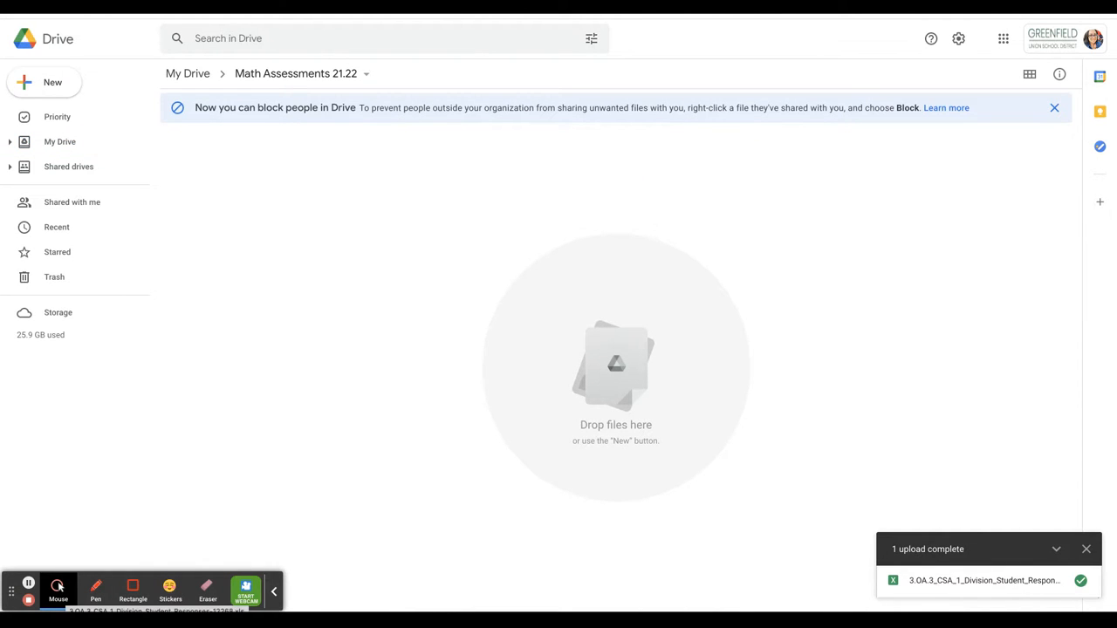
left_click_drag(59, 587, 297, 209)
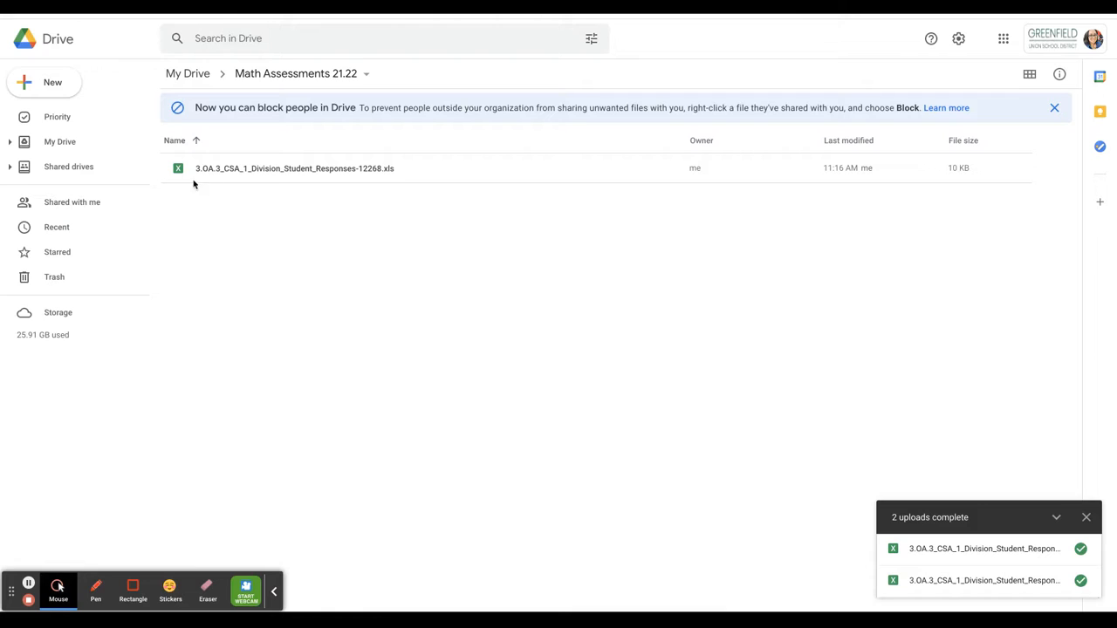
left_click(245, 171)
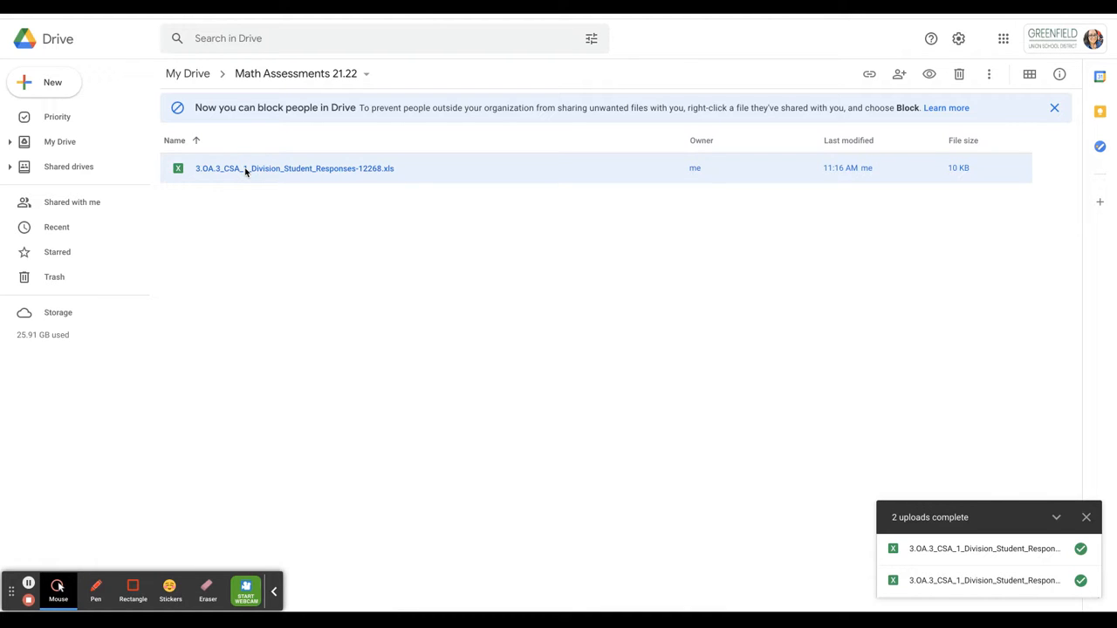
double_click(256, 169)
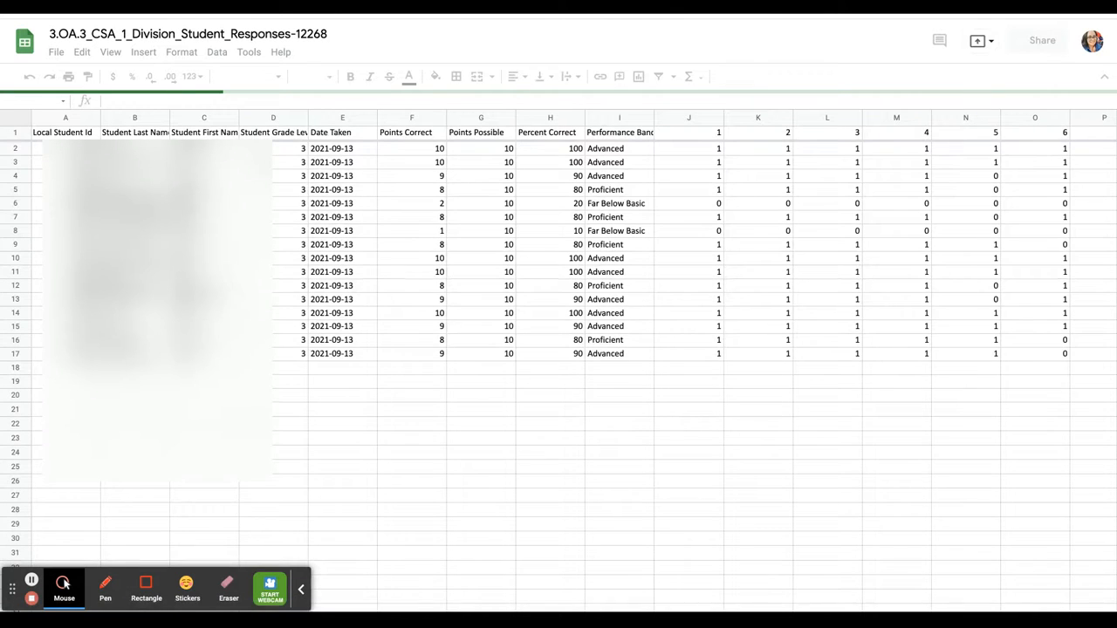
Scroll across the imported student responses sheet to review its columns
scroll(658, 244, "right", 5)
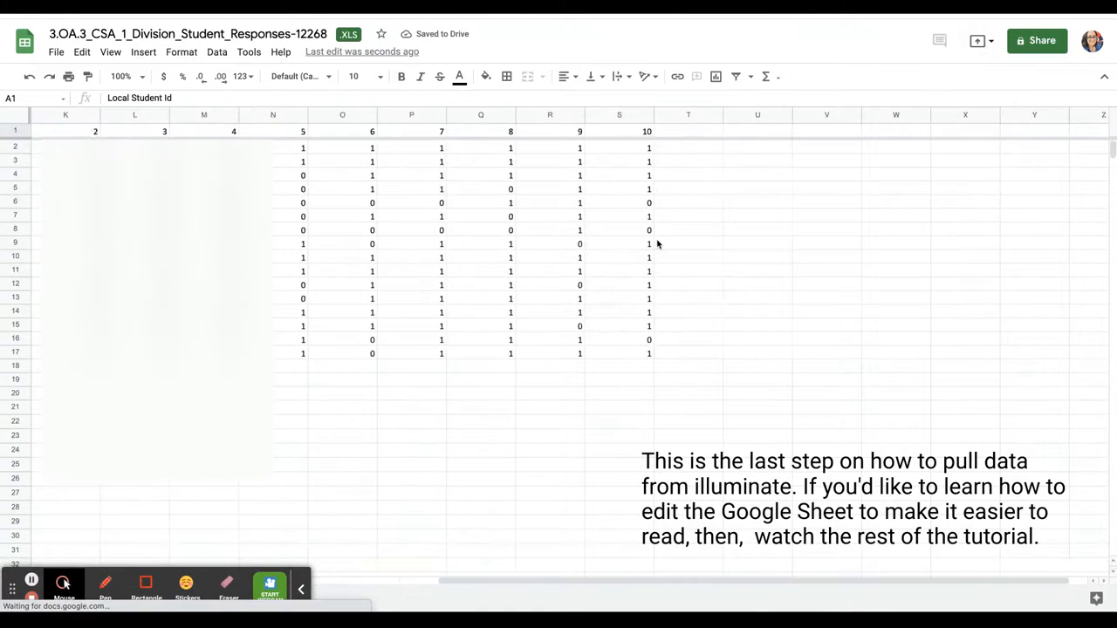
scroll(658, 244, "left", 5)
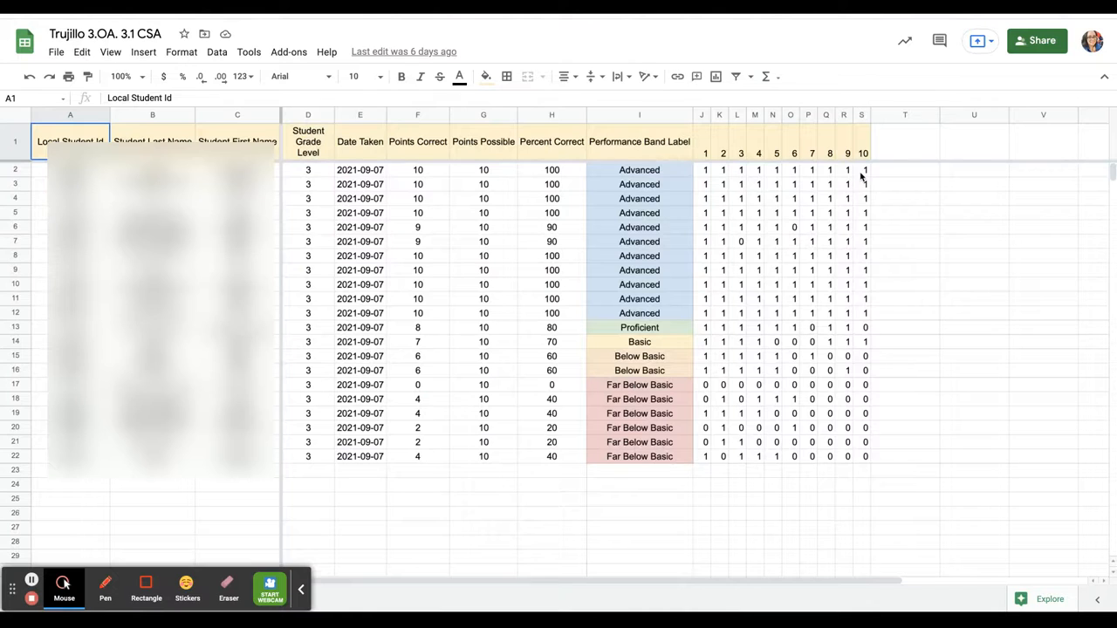
Review the Trujillo example sheet's scores, then return to the raw 3.OA.3 export
left_click(796, 227)
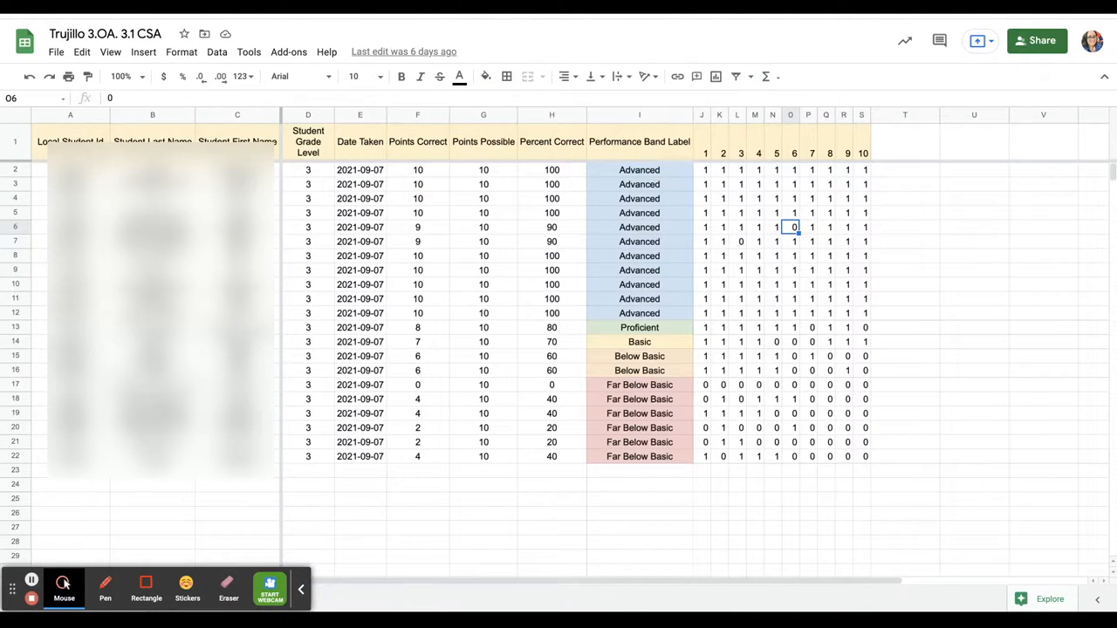
scroll(428, 283, "right", 5)
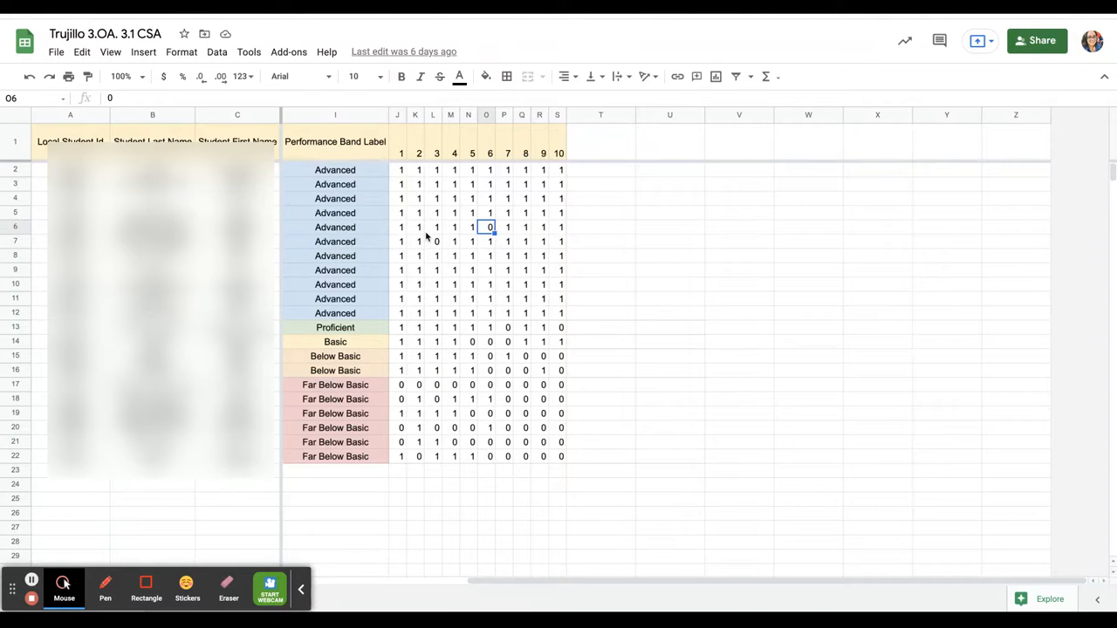
scroll(426, 237, "down", 5)
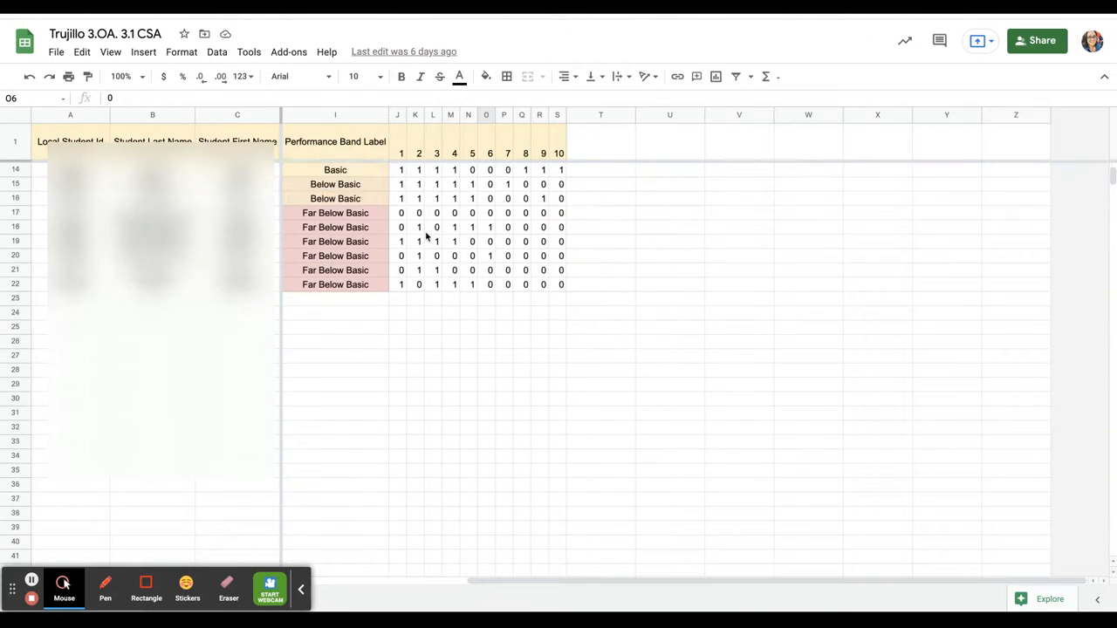
scroll(277, 195, "left", 2)
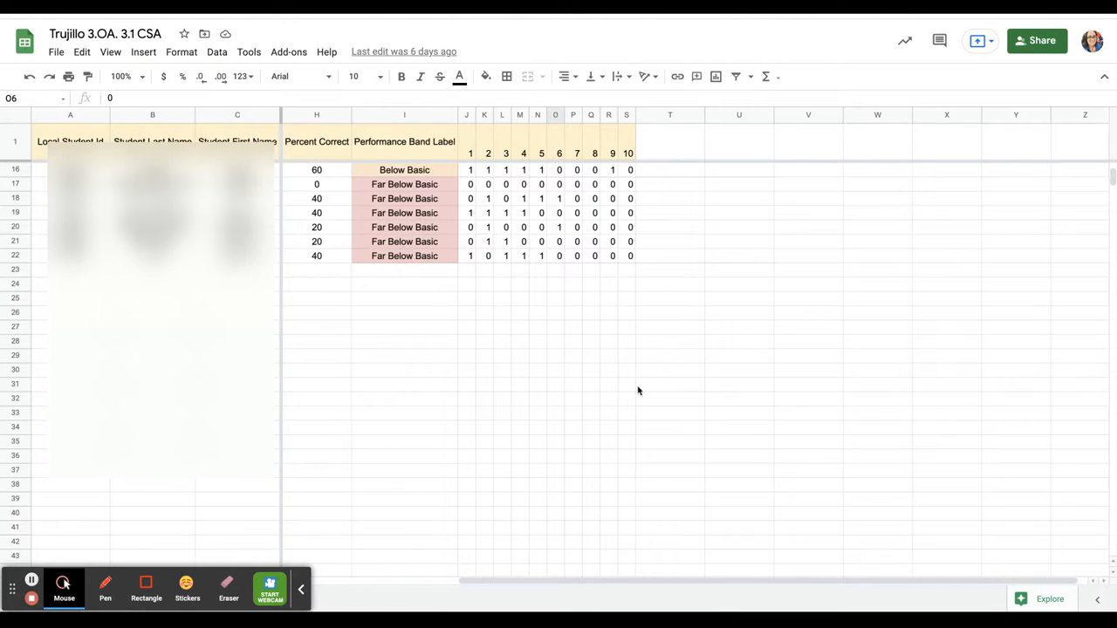
scroll(638, 391, "down", 3)
scroll(638, 391, "up", 7)
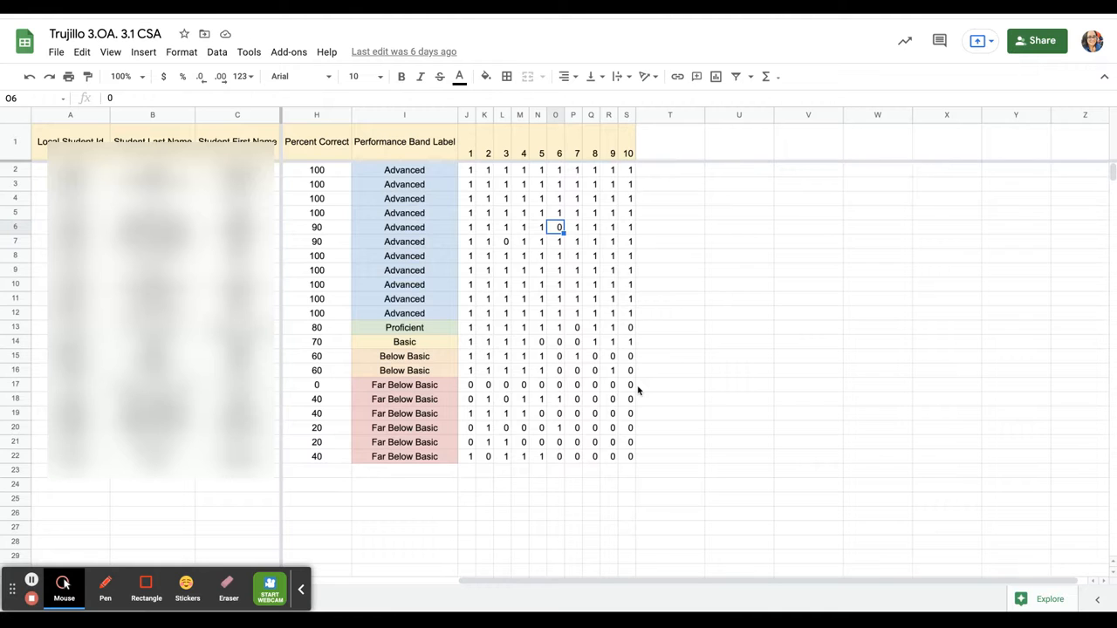
key("ctrl+Tab")
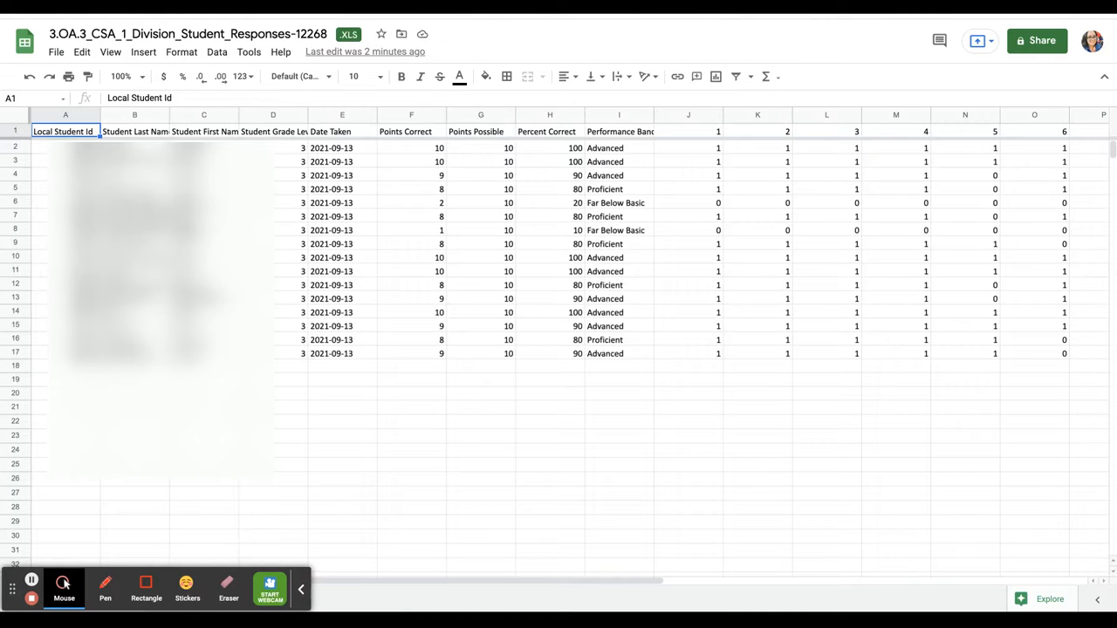
Set every cell to font size 12, accepting the conversion to .XLSX
left_click(15, 117)
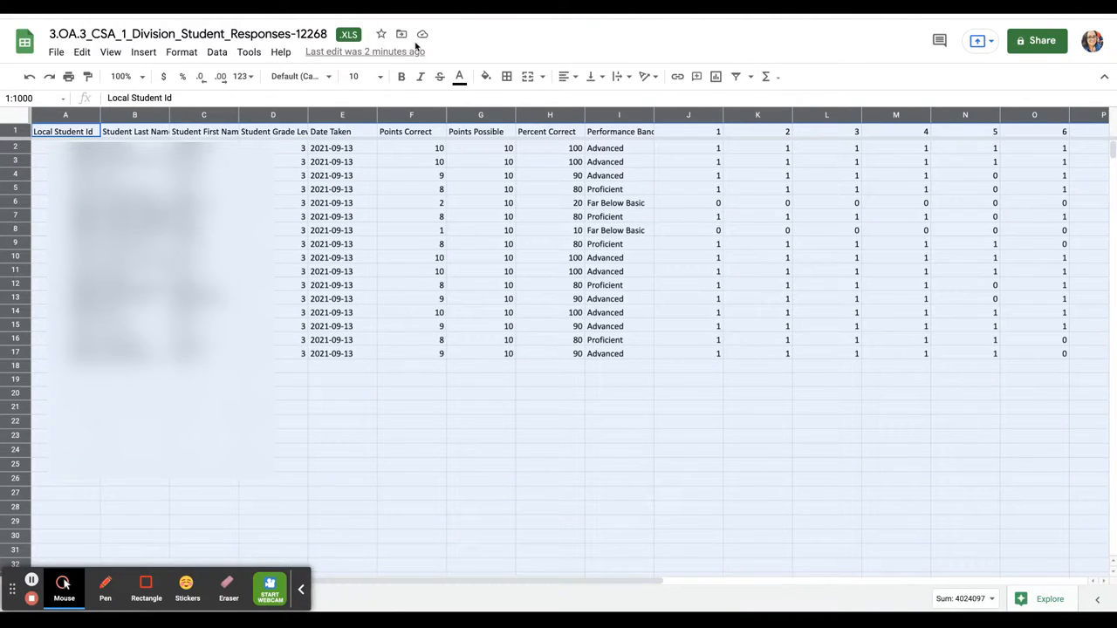
left_click(381, 76)
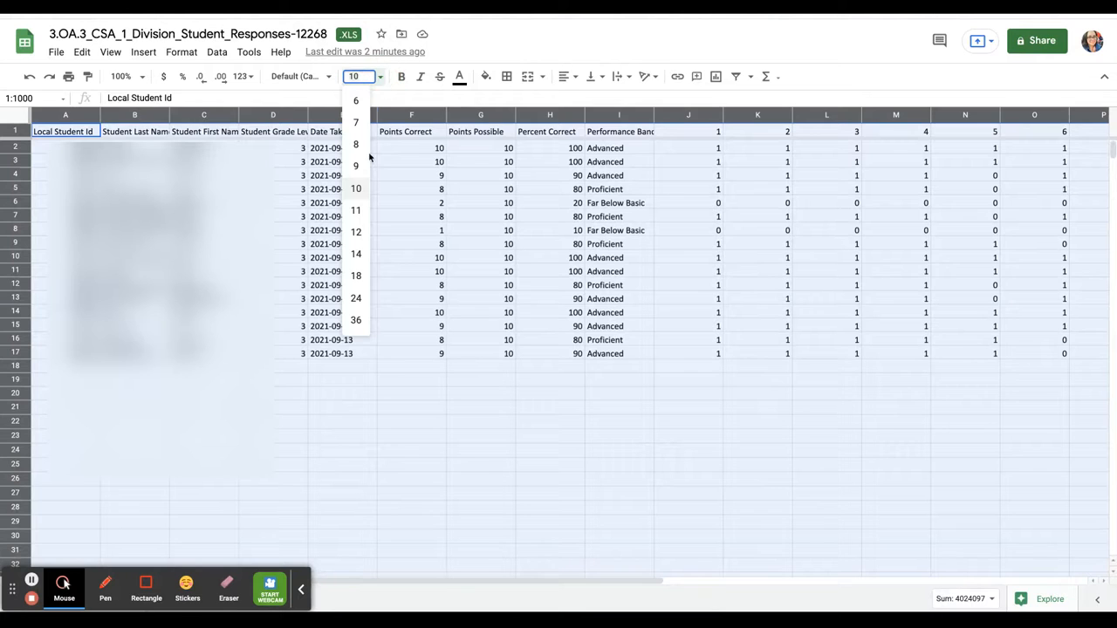
left_click(358, 230)
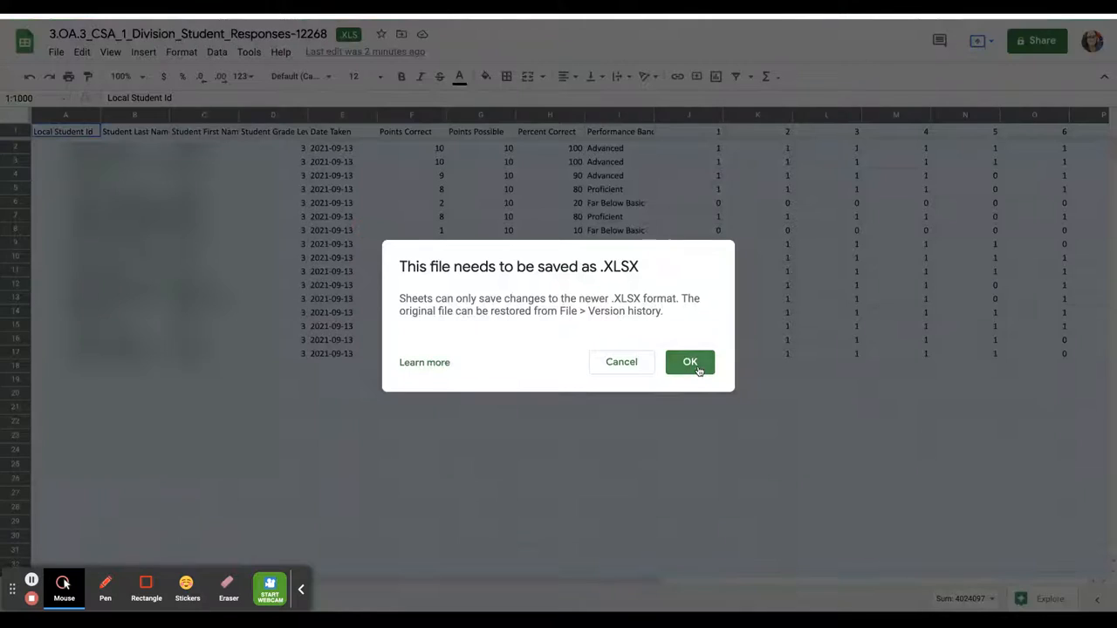
left_click(690, 363)
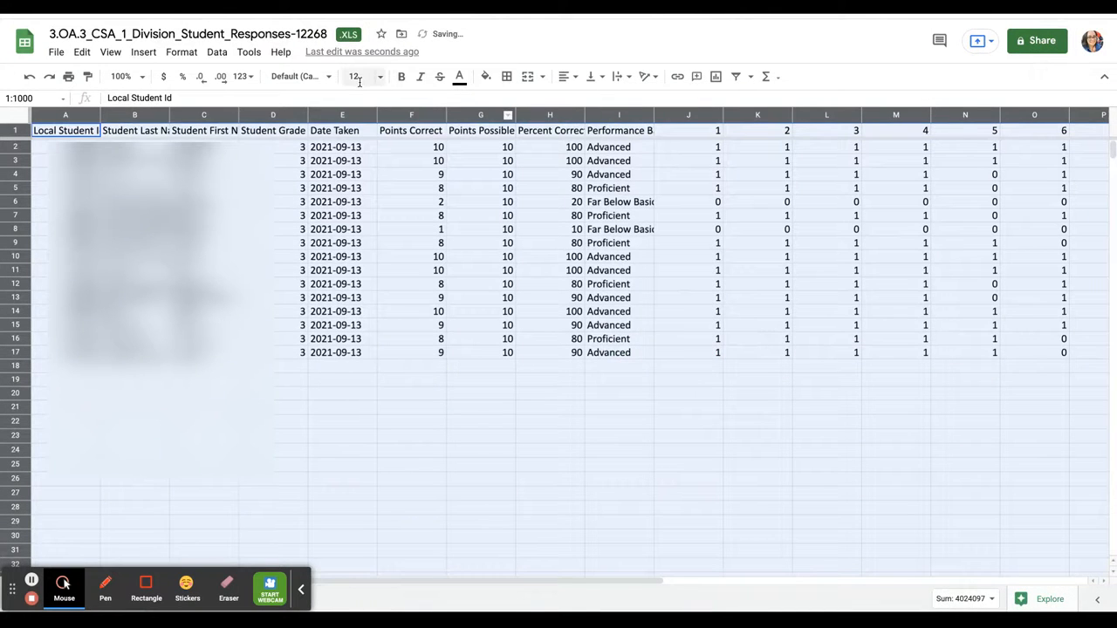
left_click(202, 352)
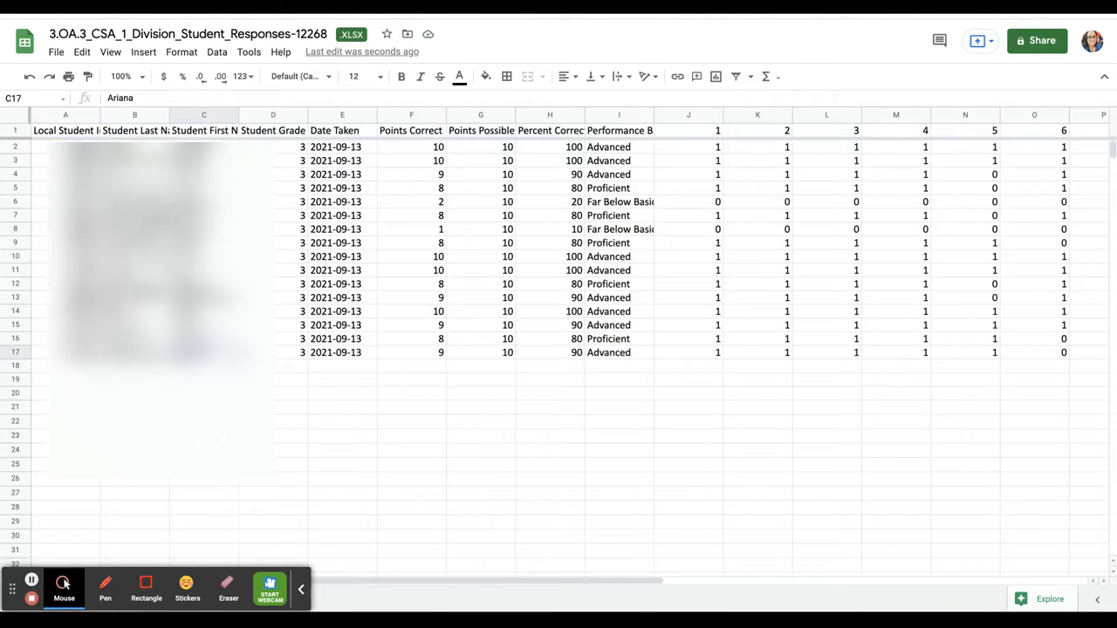
Auto-fit columns A–E, from Local Student Id to Date Taken, to their headers
double_click(99, 116)
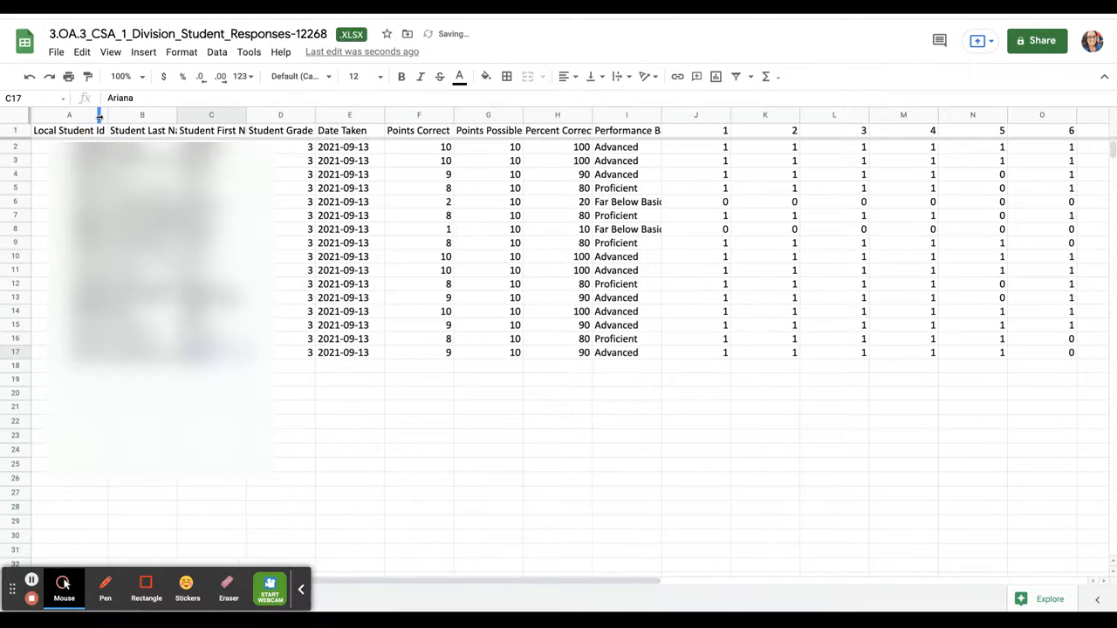
double_click(177, 115)
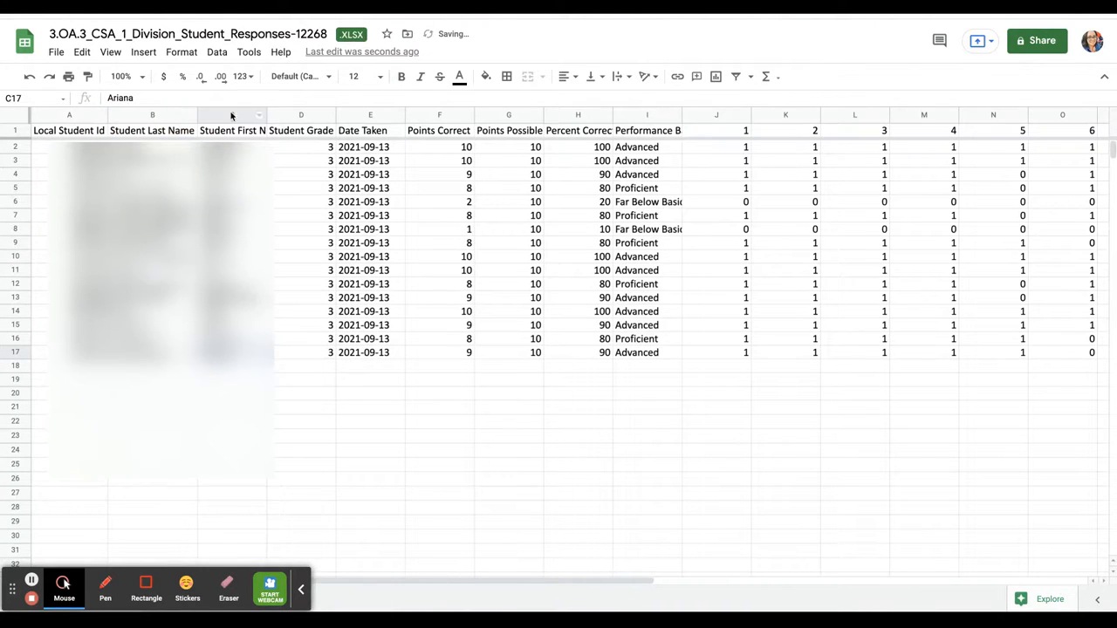
double_click(266, 115)
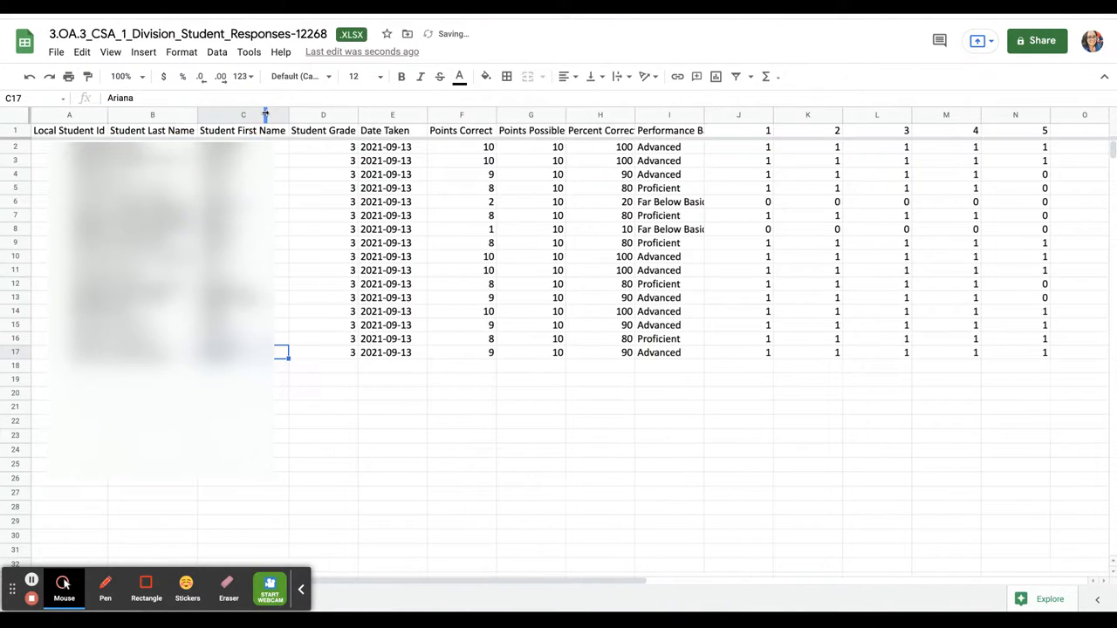
double_click(357, 115)
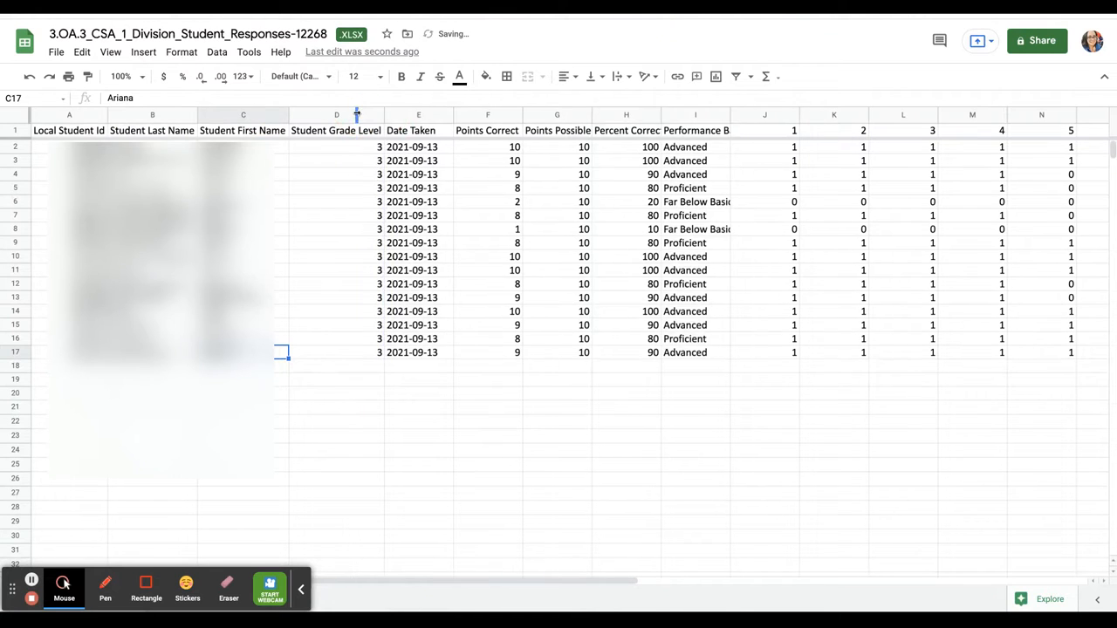
double_click(453, 115)
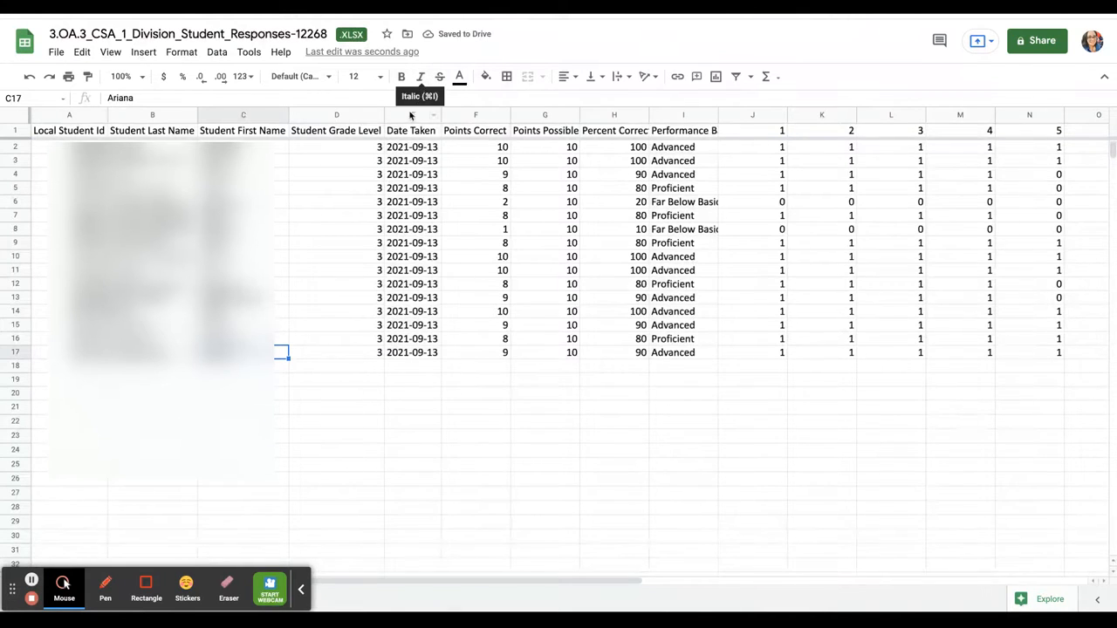
left_click(407, 115)
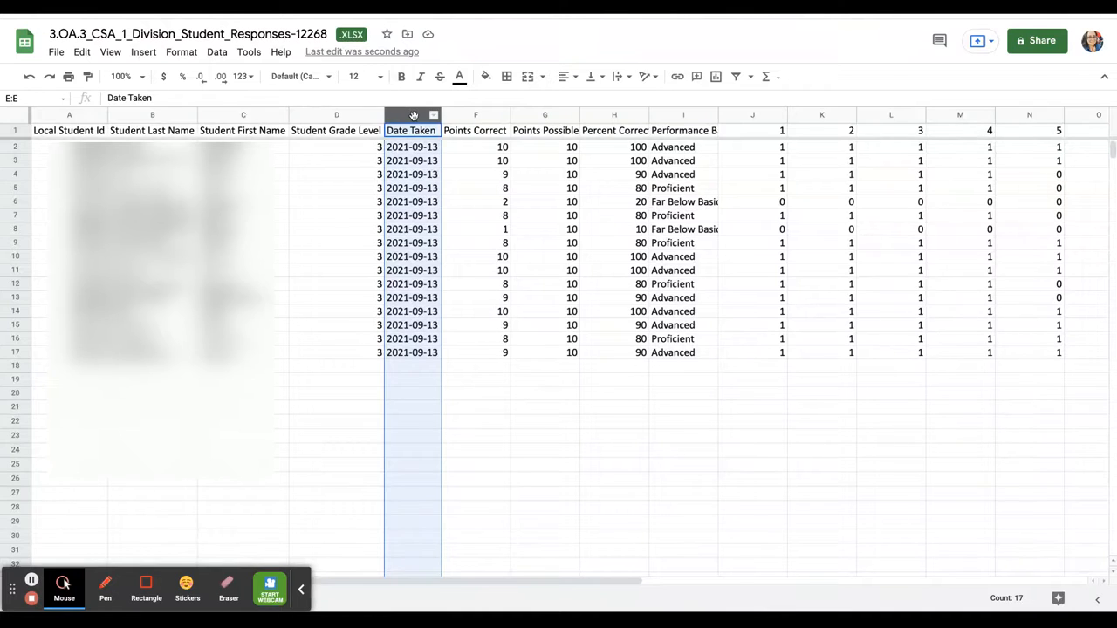
Delete column E (Date Taken), then column D (Student Grade Level)
right_click(414, 116)
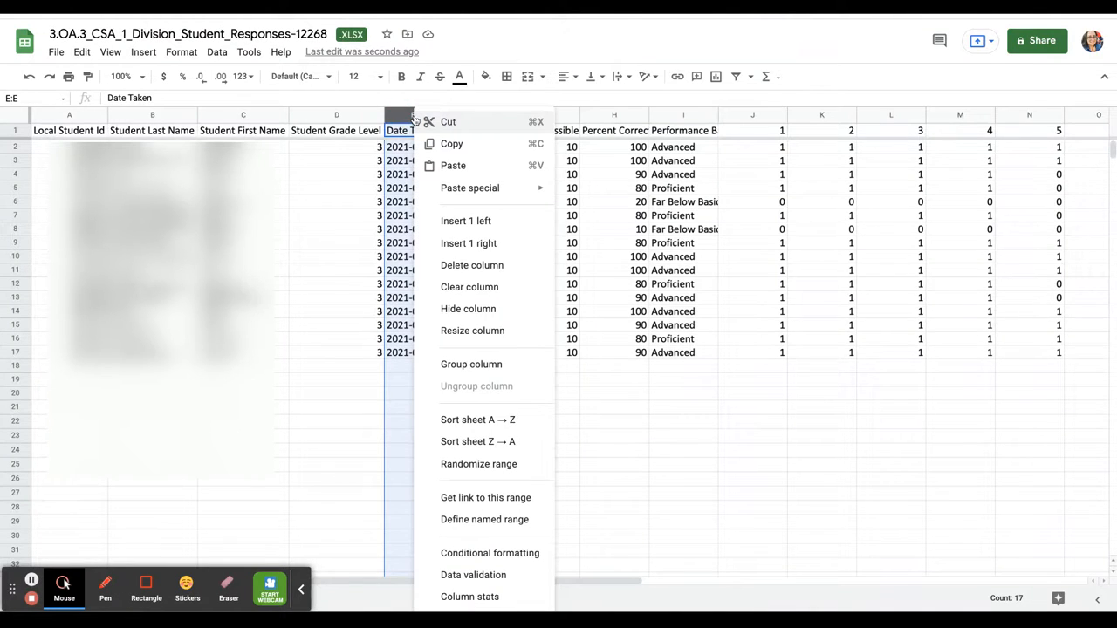
left_click(476, 265)
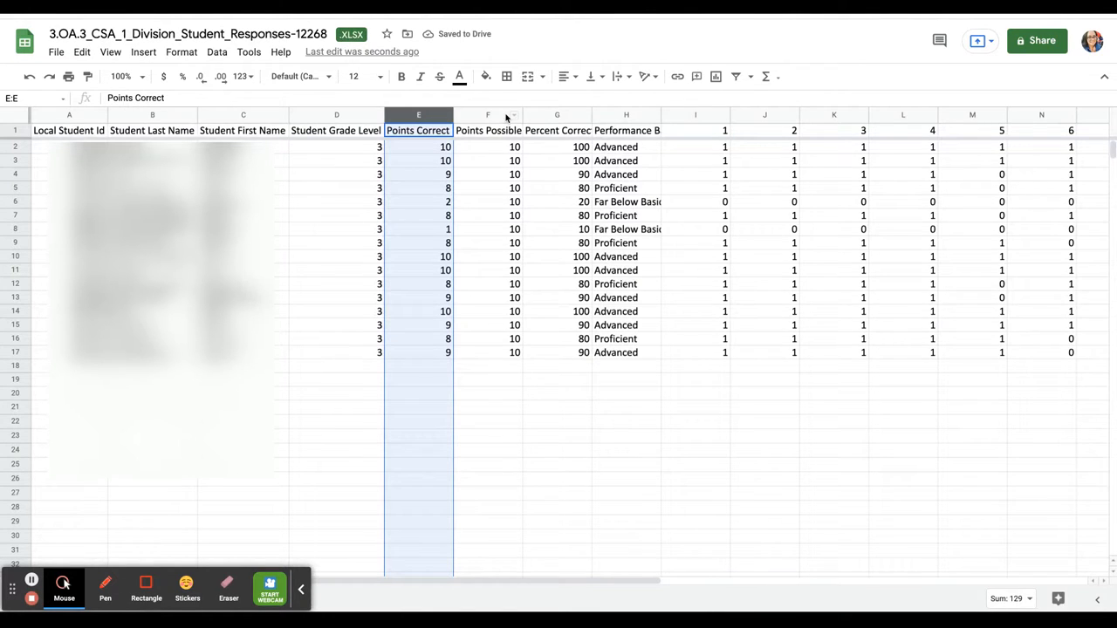
left_click(505, 115)
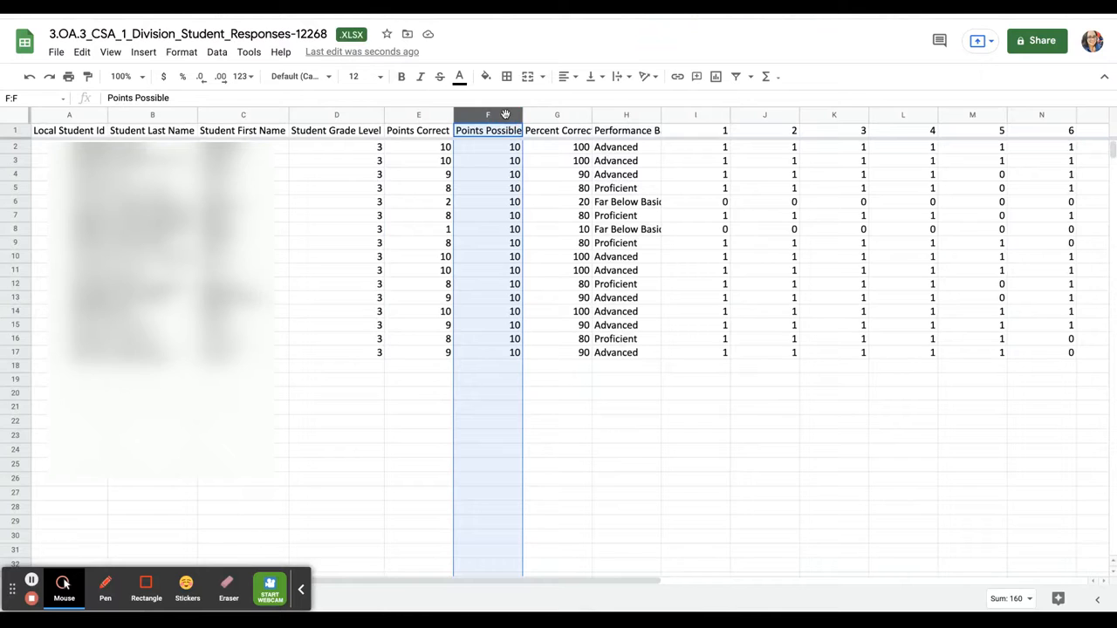
left_click(334, 115)
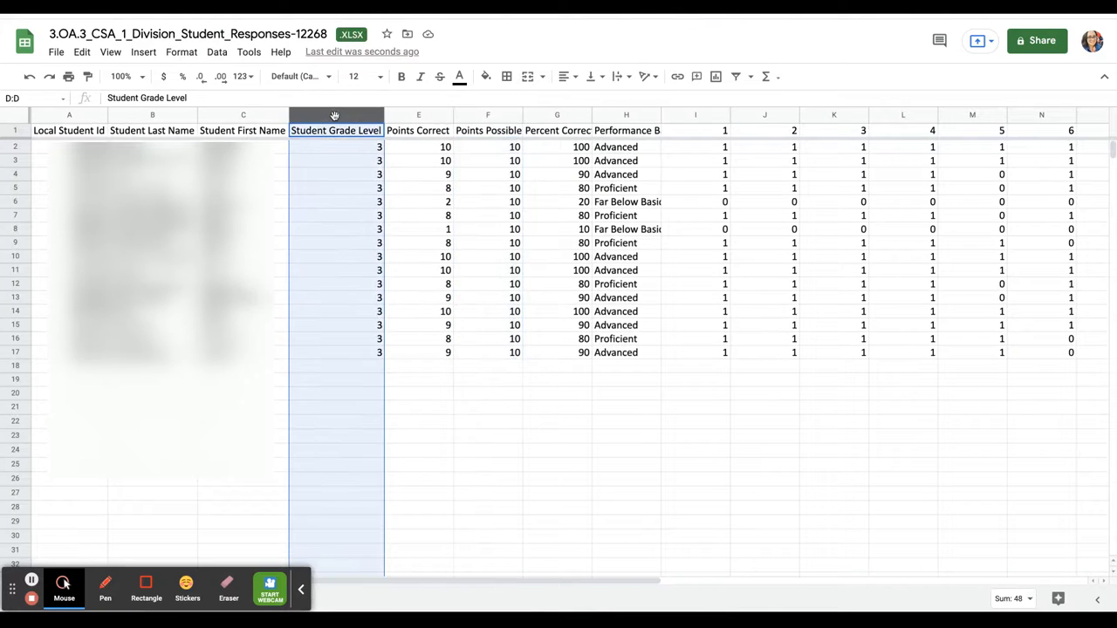
right_click(334, 115)
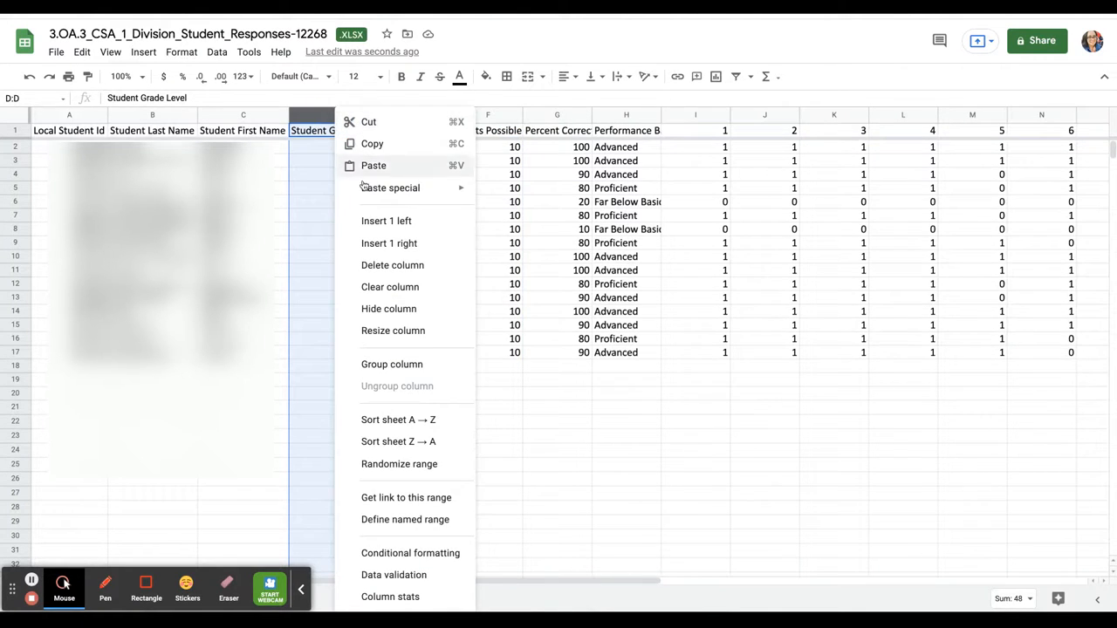
left_click(391, 266)
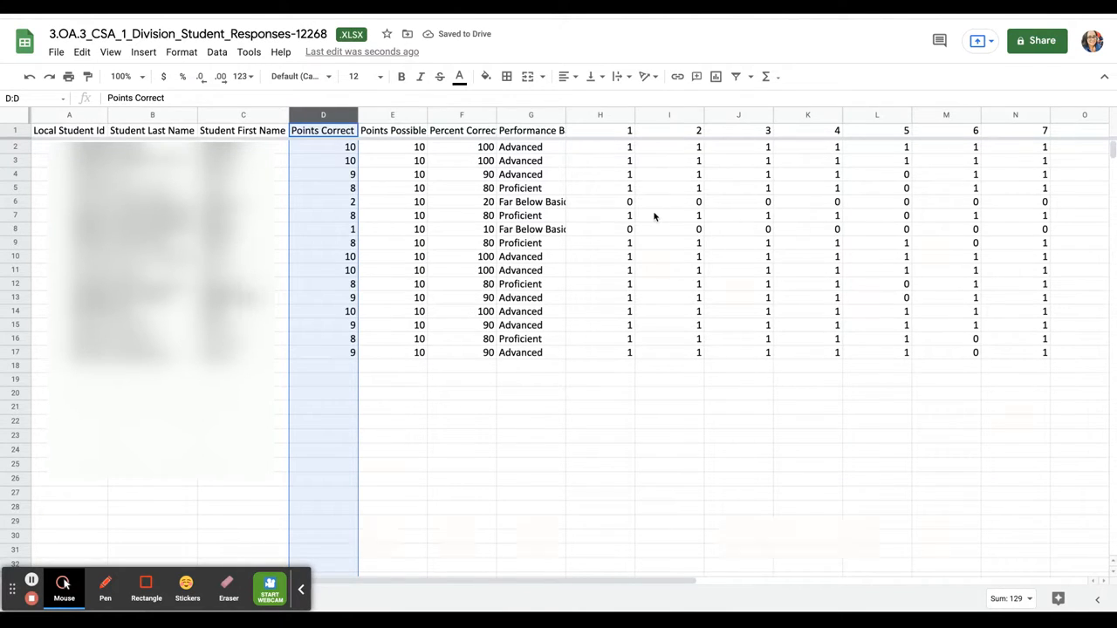
Auto-fit question columns 1–4 (H–K) narrowly to their single-digit values
left_click(606, 135)
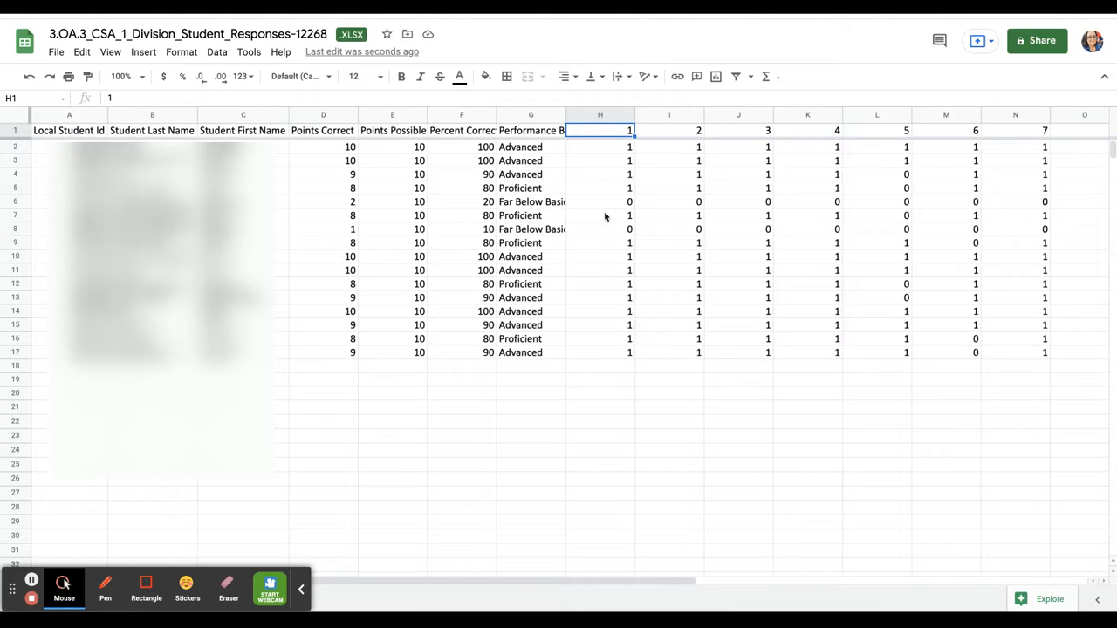
left_click_drag(633, 114, 634, 115)
double_click(634, 114)
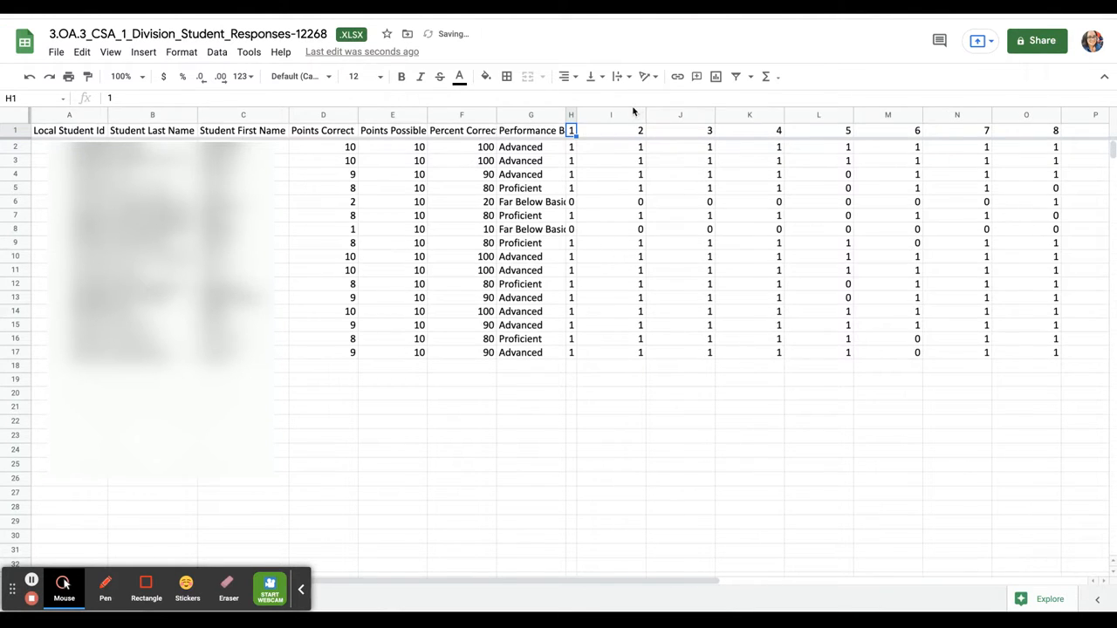
double_click(644, 114)
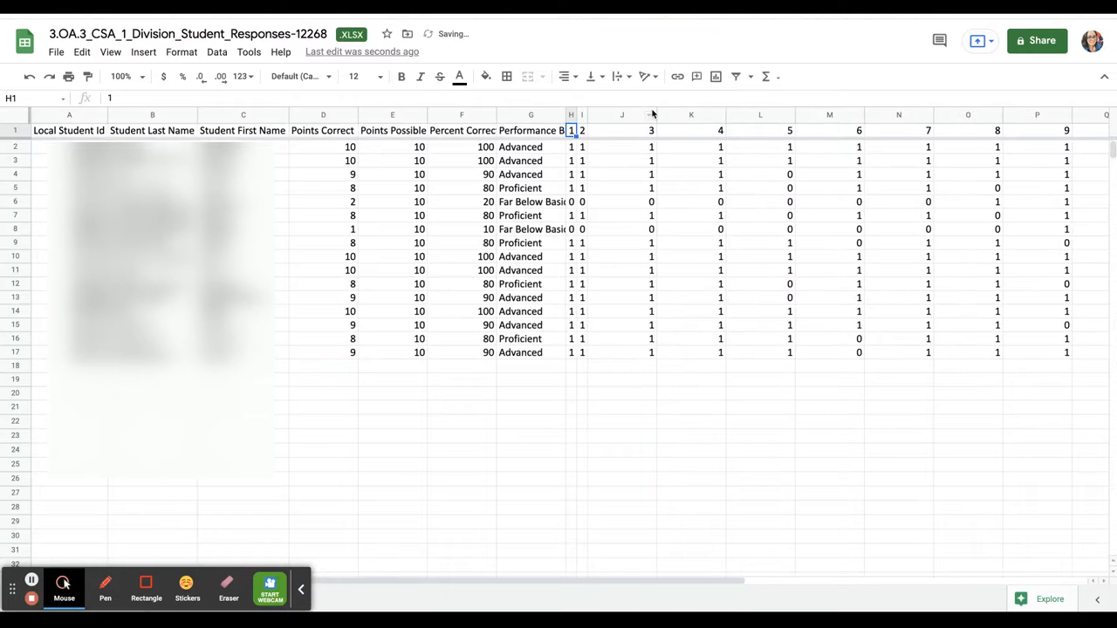
left_click_drag(657, 114, 657, 114)
double_click(656, 114)
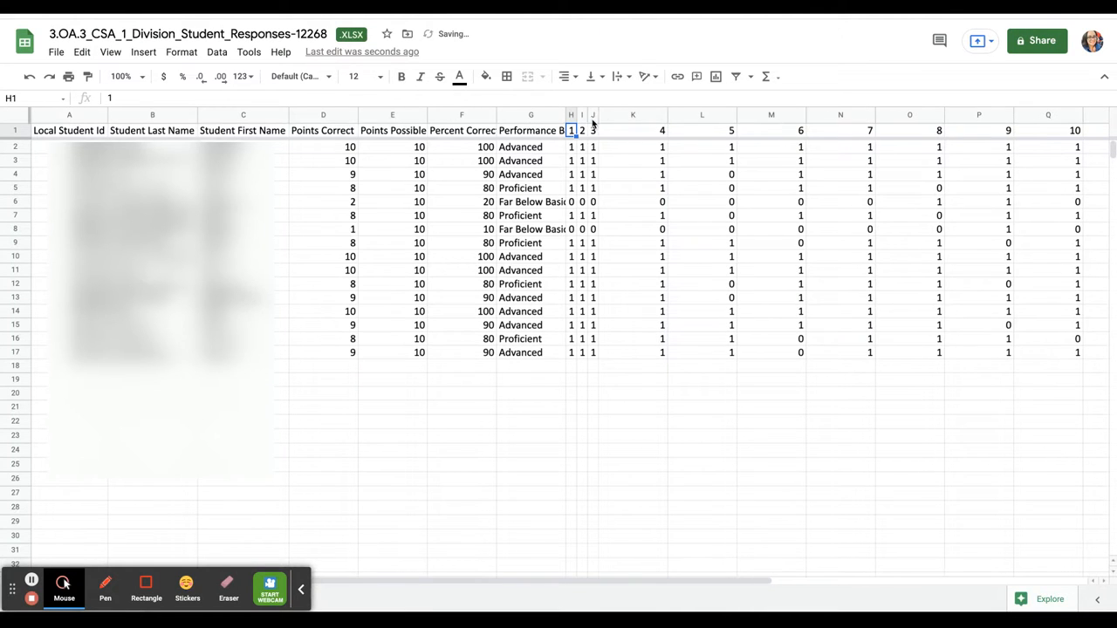
double_click(667, 115)
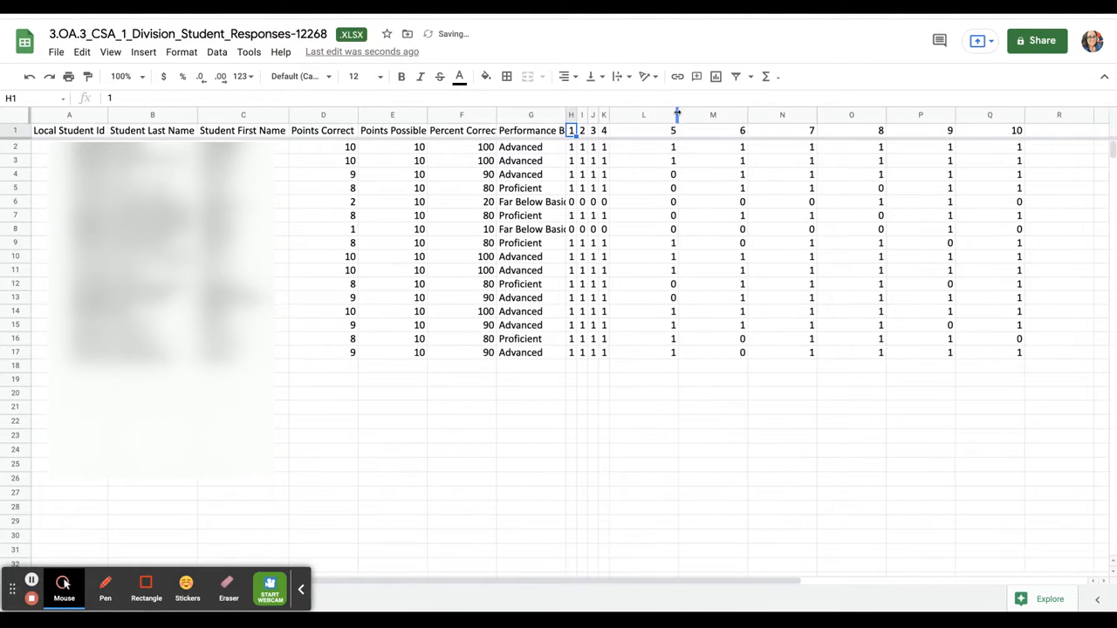
Auto-fit the remaining question columns 5–10 (L–Q) to their single-digit values
double_click(678, 114)
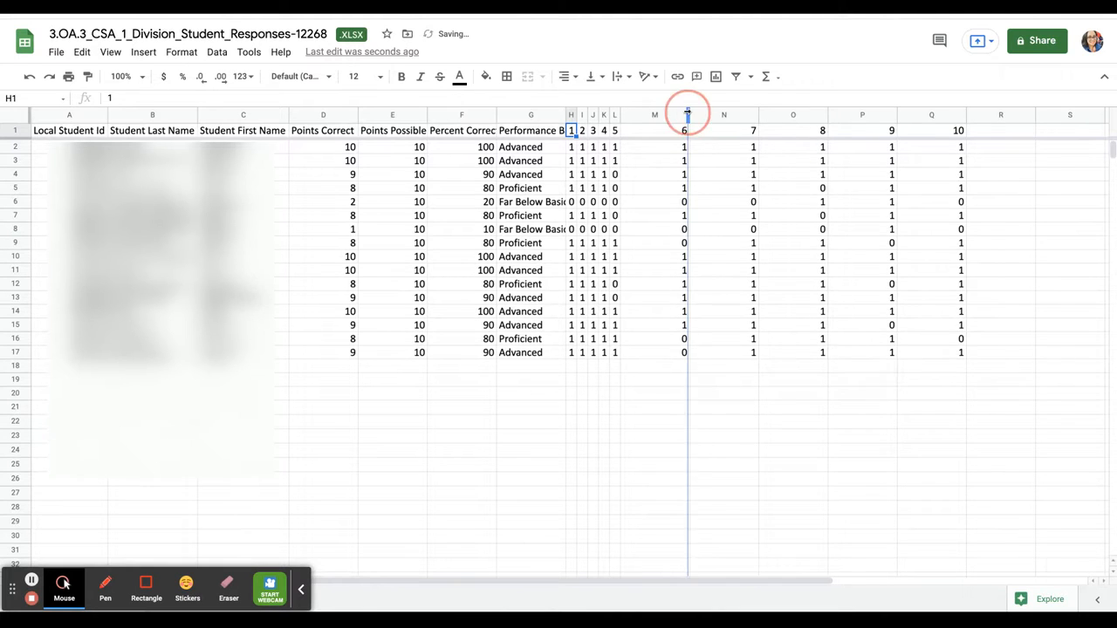
double_click(688, 114)
double_click(699, 114)
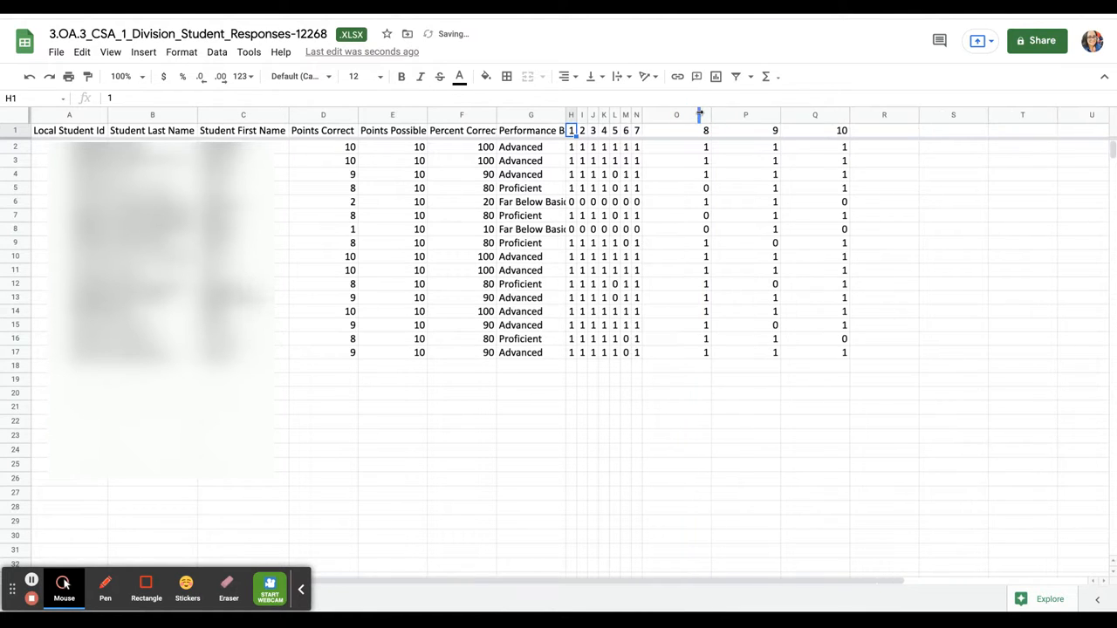
double_click(709, 115)
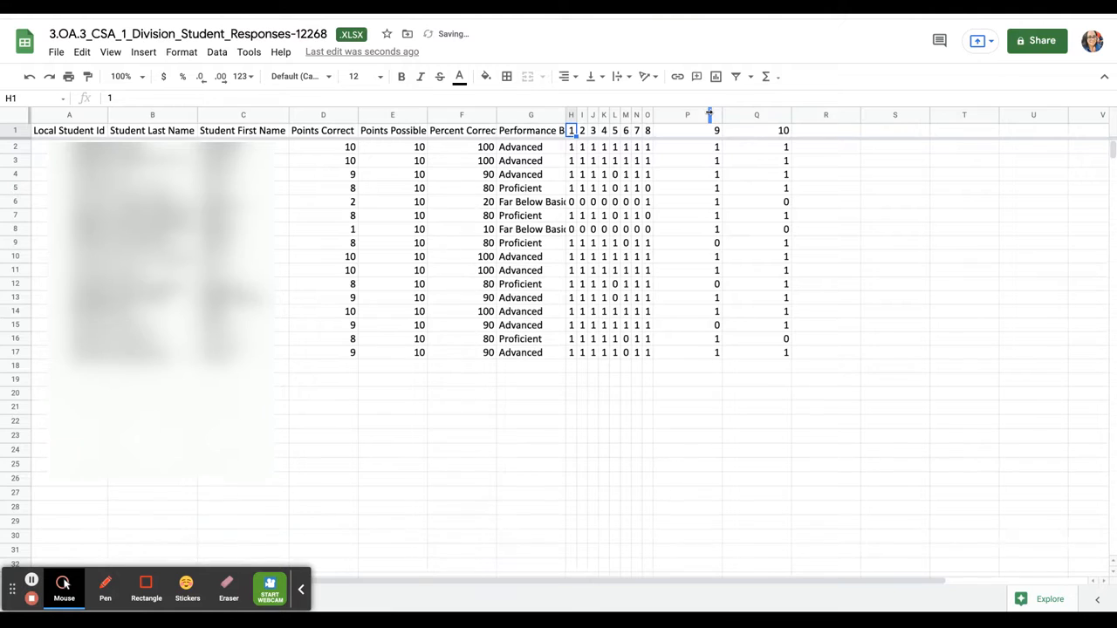
double_click(721, 114)
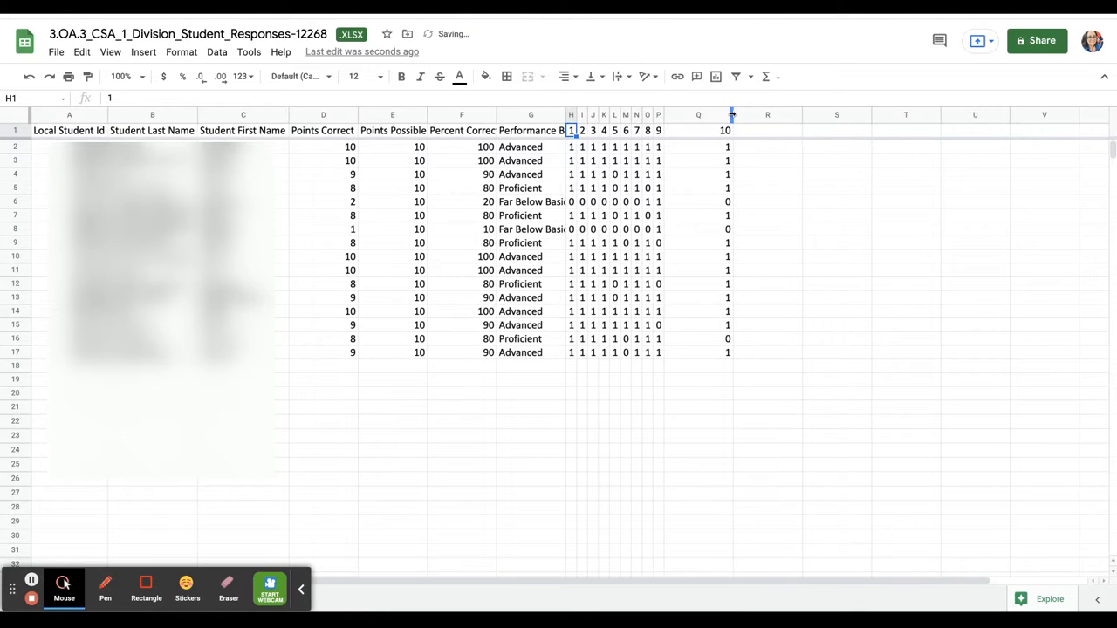
double_click(732, 115)
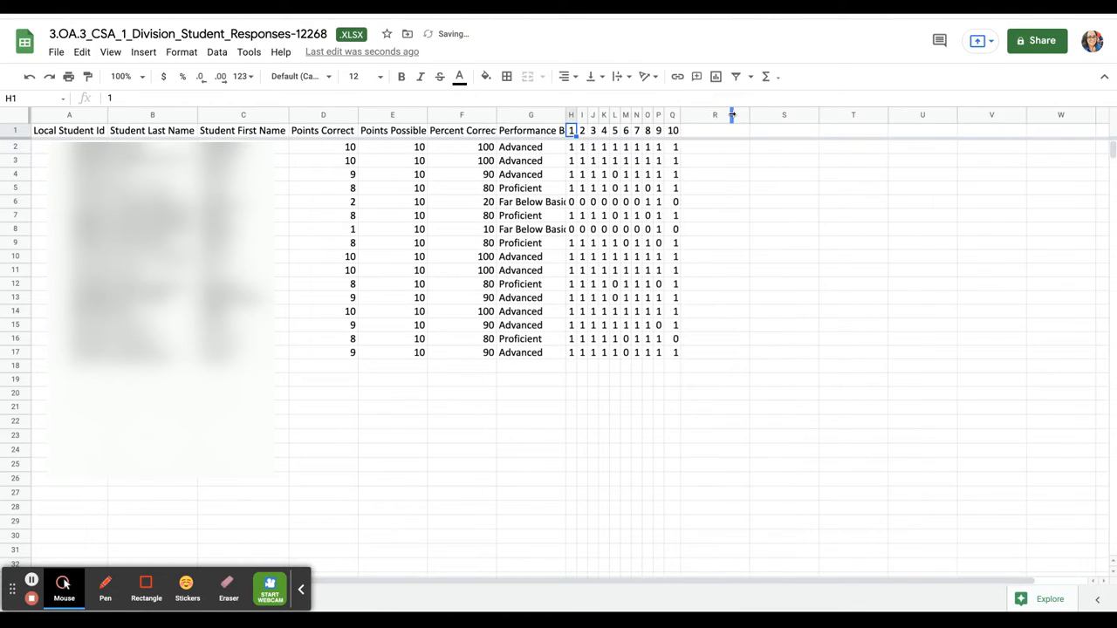
left_click(560, 114)
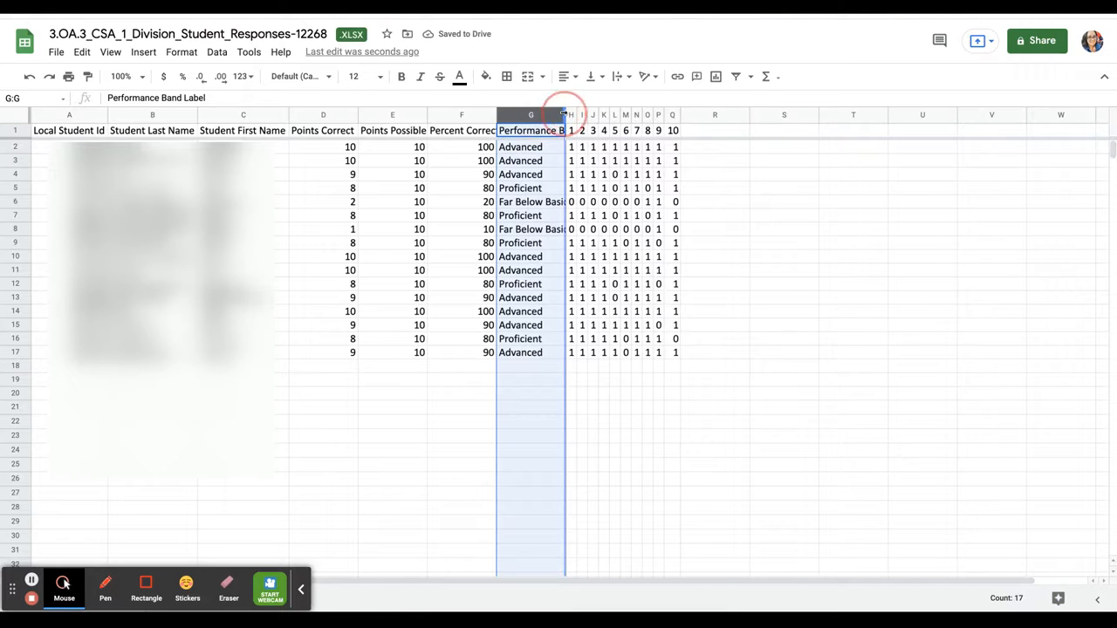
Auto-fit column G to its full Performance Band Label header and centre-align its labels
double_click(564, 114)
left_click(764, 419)
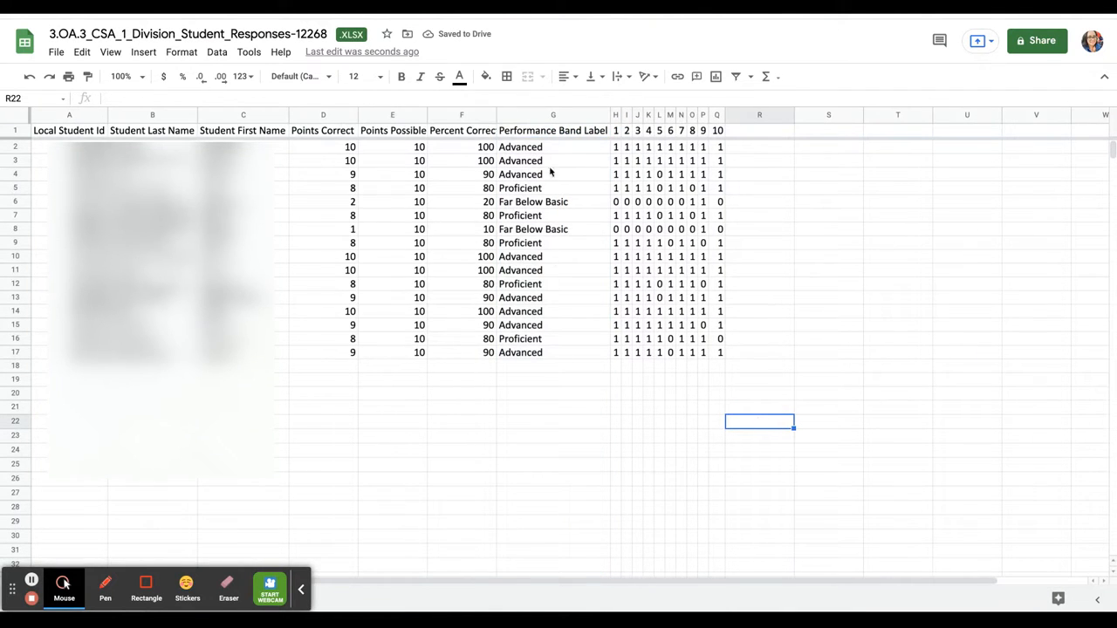
left_click(543, 116)
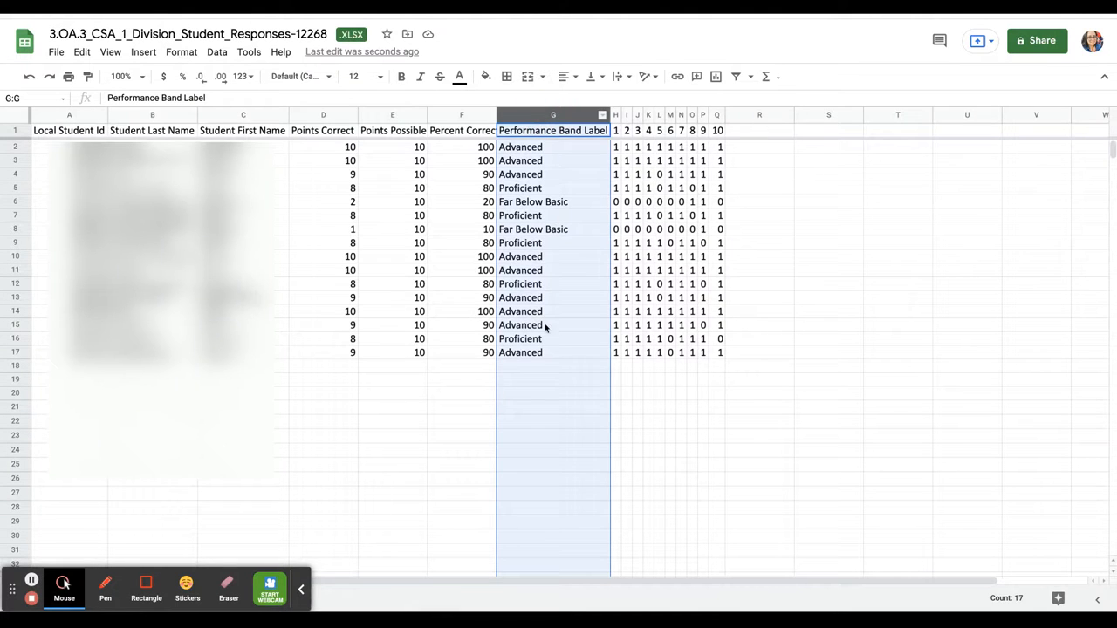
left_click(567, 77)
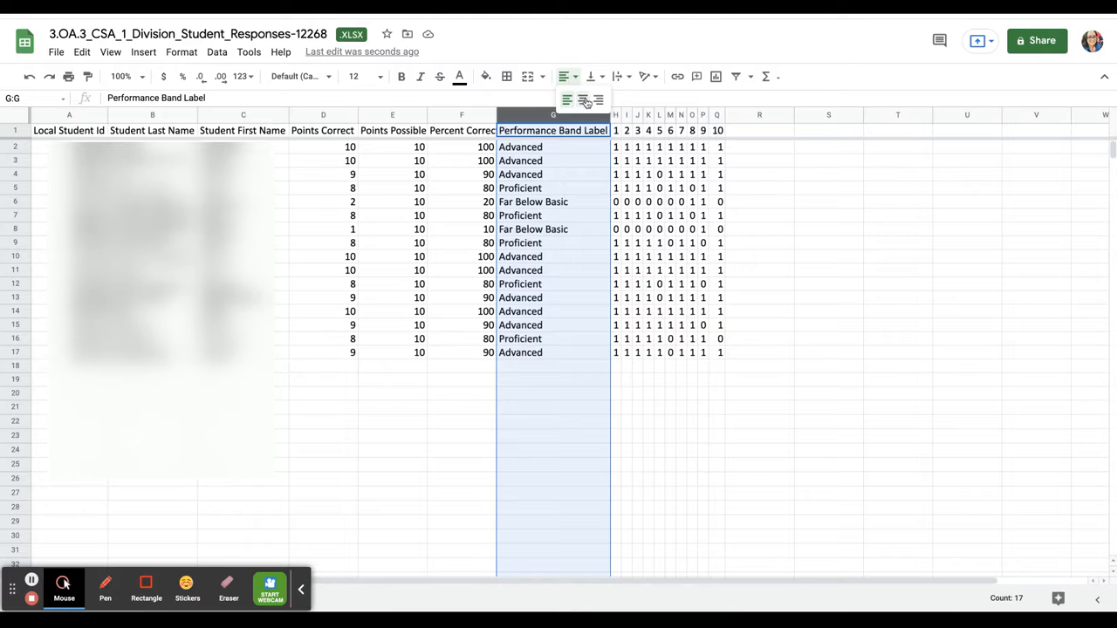
left_click(582, 100)
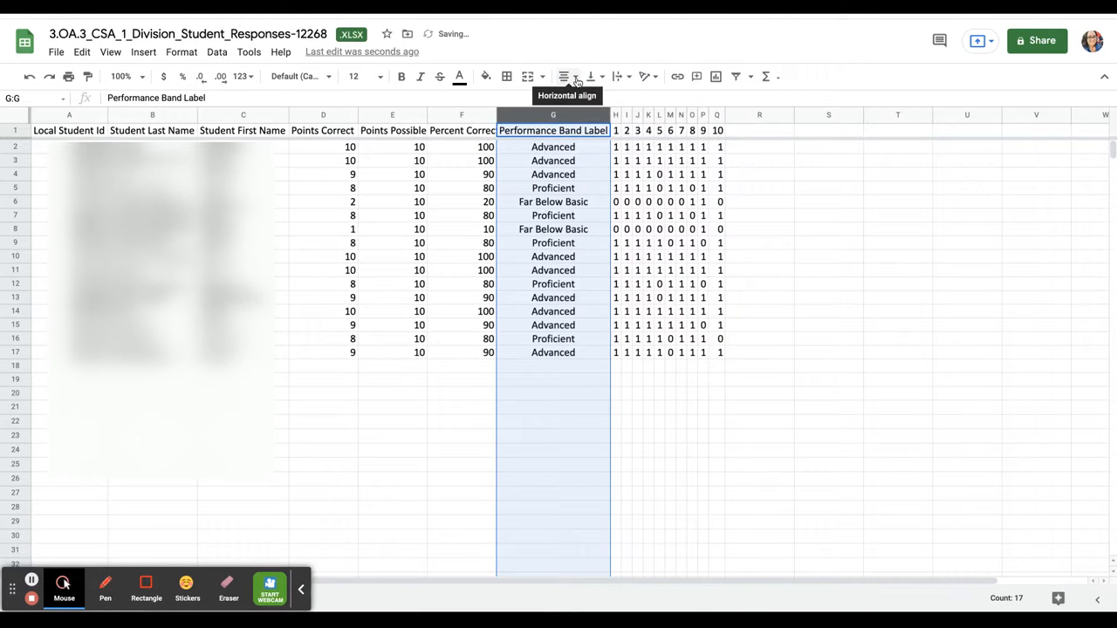
left_click(574, 79)
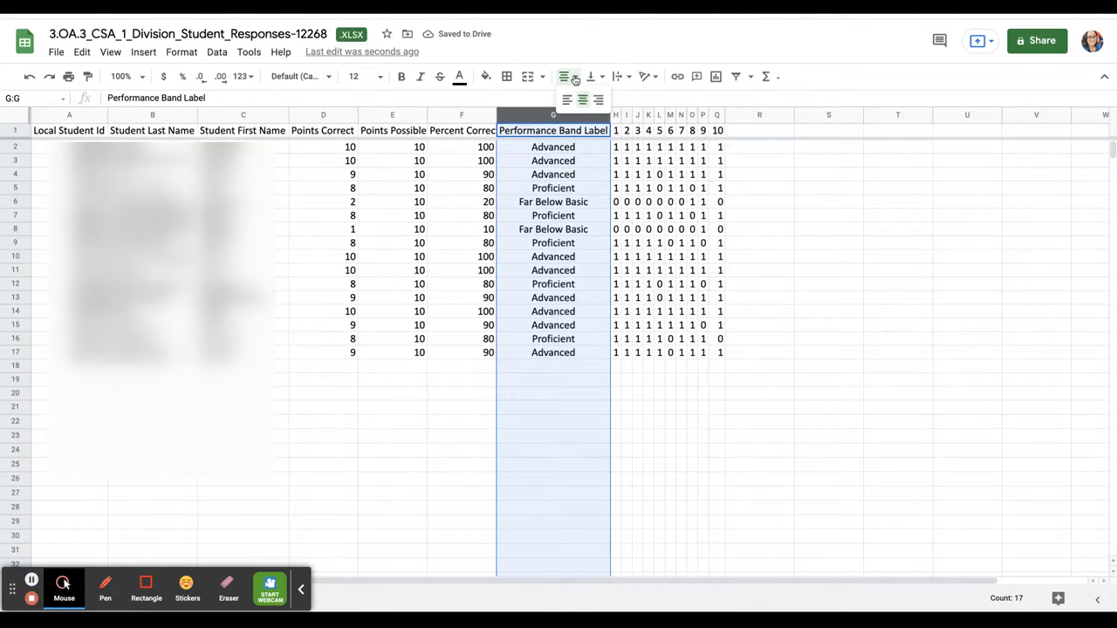
left_click(582, 100)
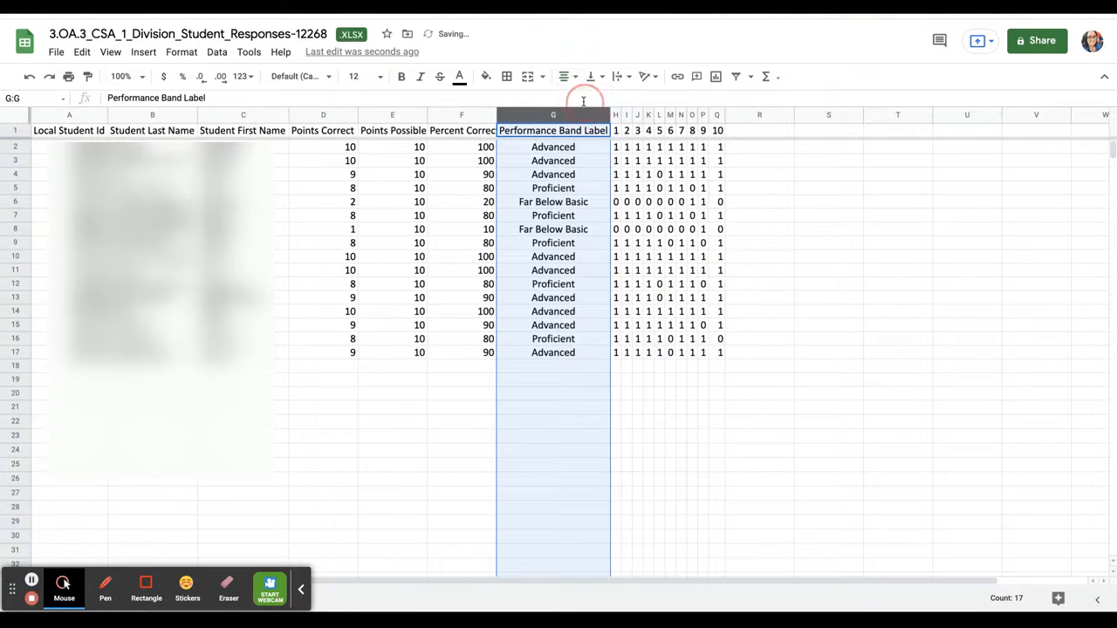
left_click(810, 503)
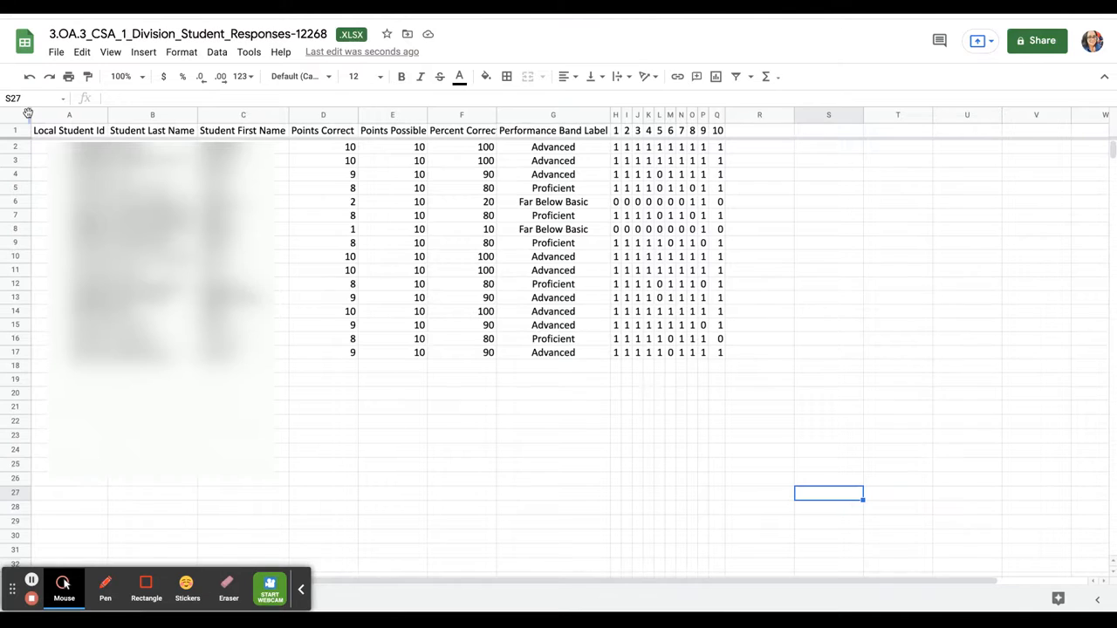
Freeze columns A through C and scroll sideways and down to test the freeze
left_click(28, 114)
left_click_drag(28, 114, 278, 98)
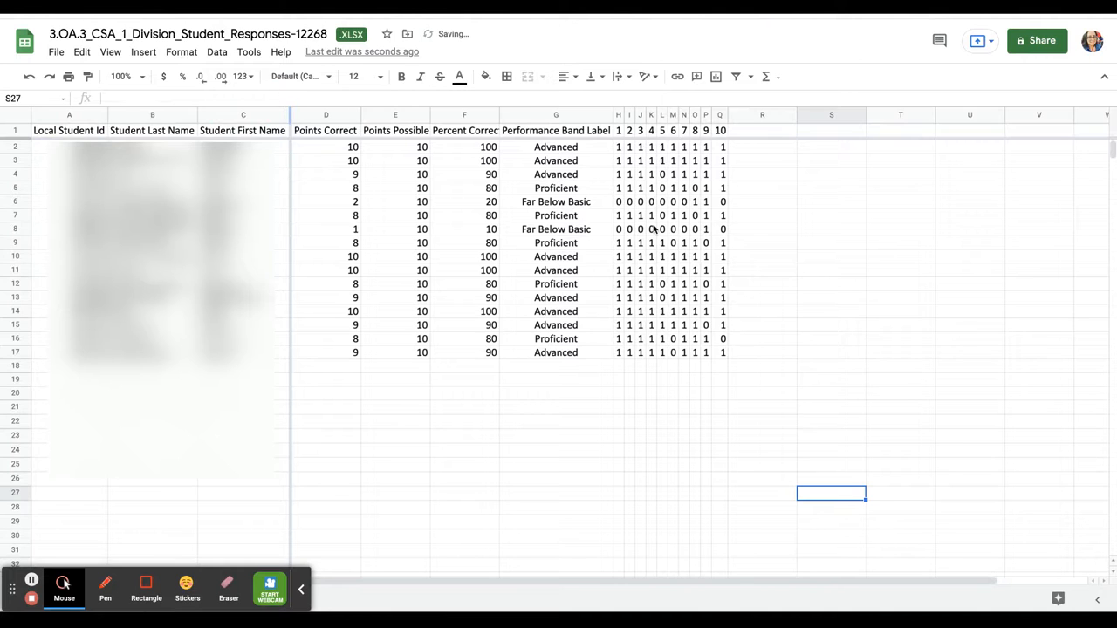
scroll(655, 229, "right", 2)
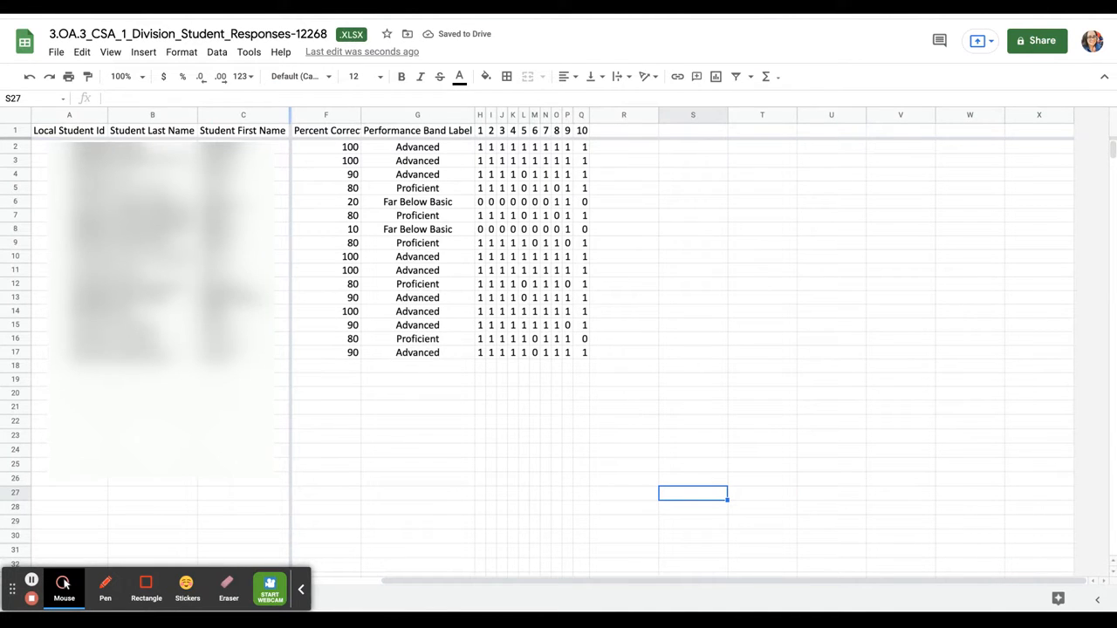
left_click(243, 243)
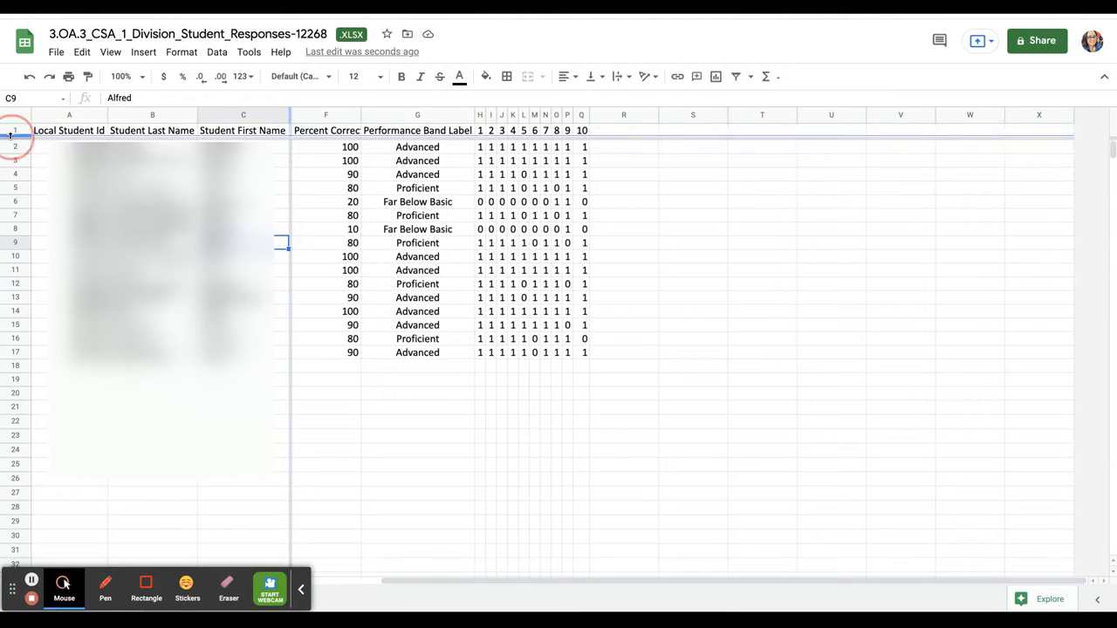
left_click(74, 133)
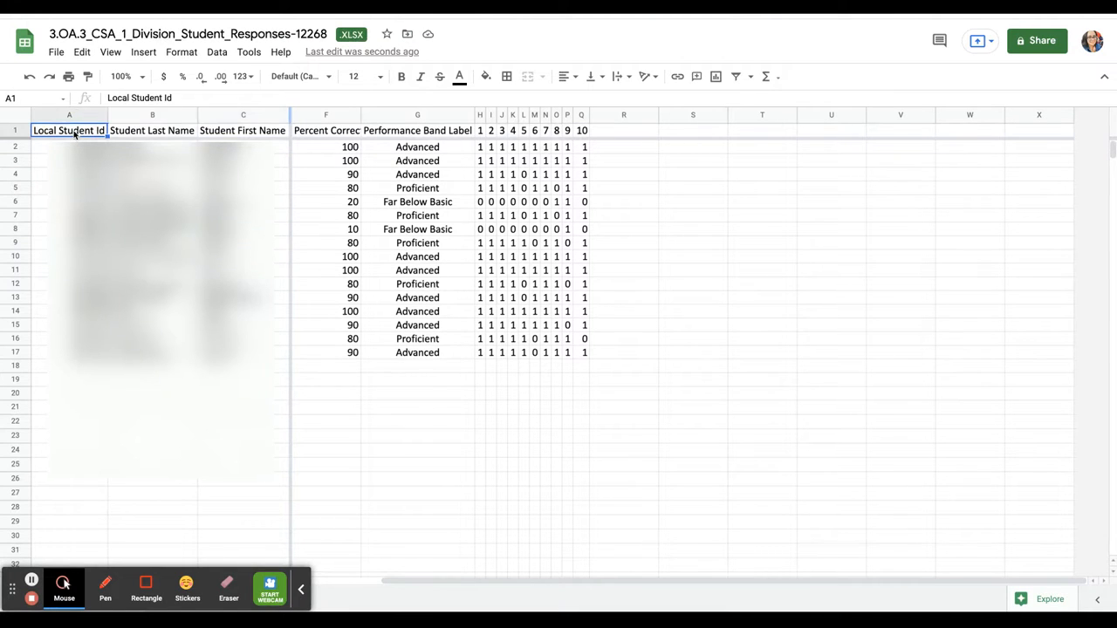
scroll(559, 349, "down", 4)
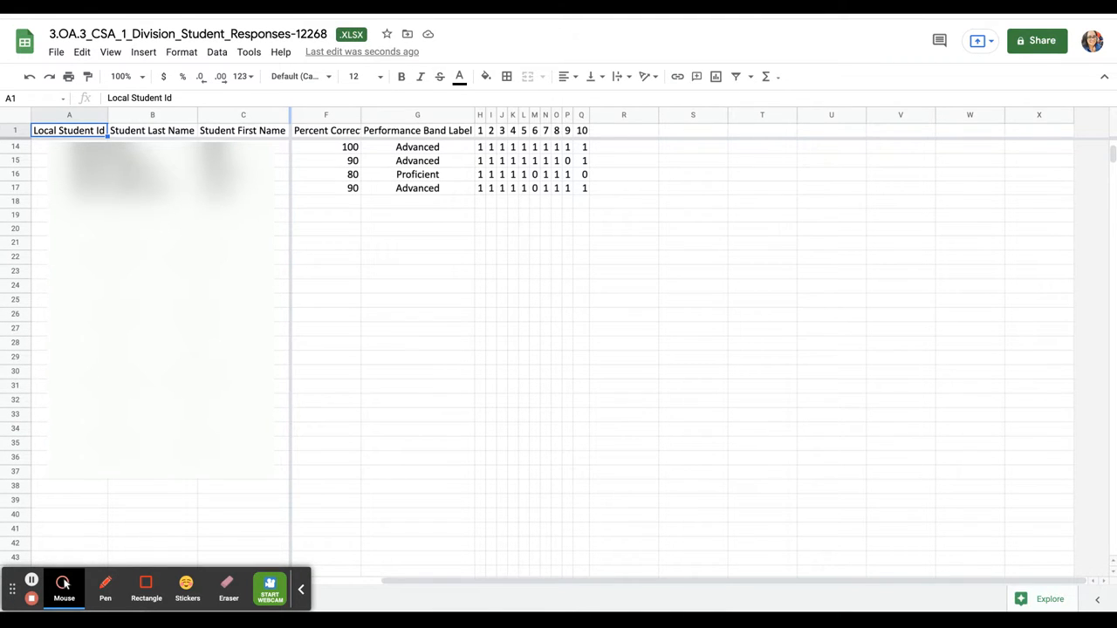
scroll(476, 253, "up", 4)
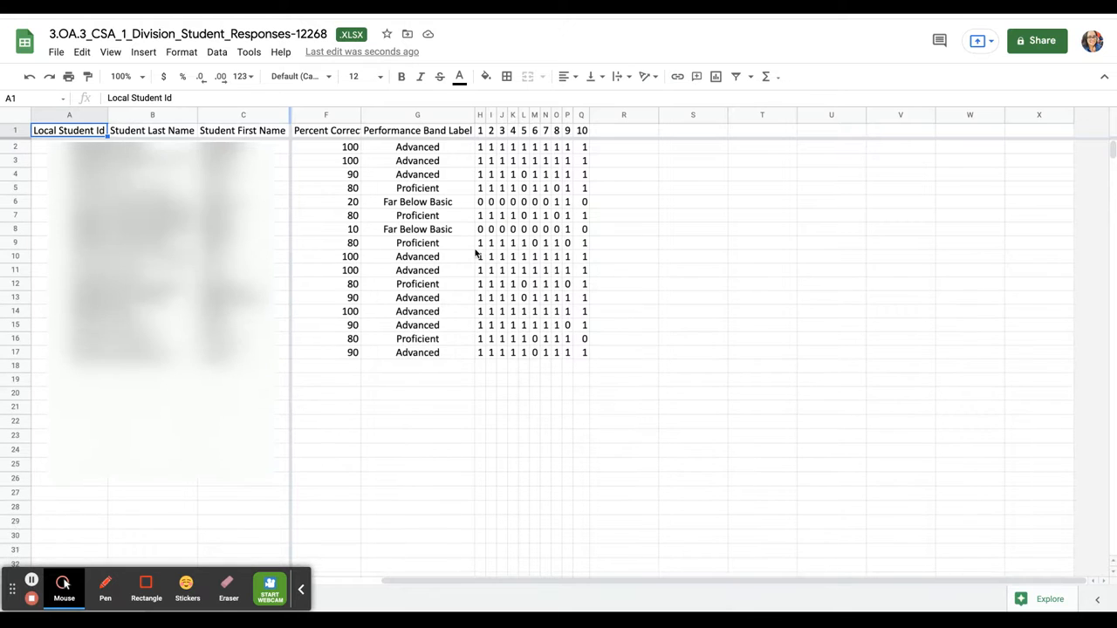
scroll(476, 252, "left", 1)
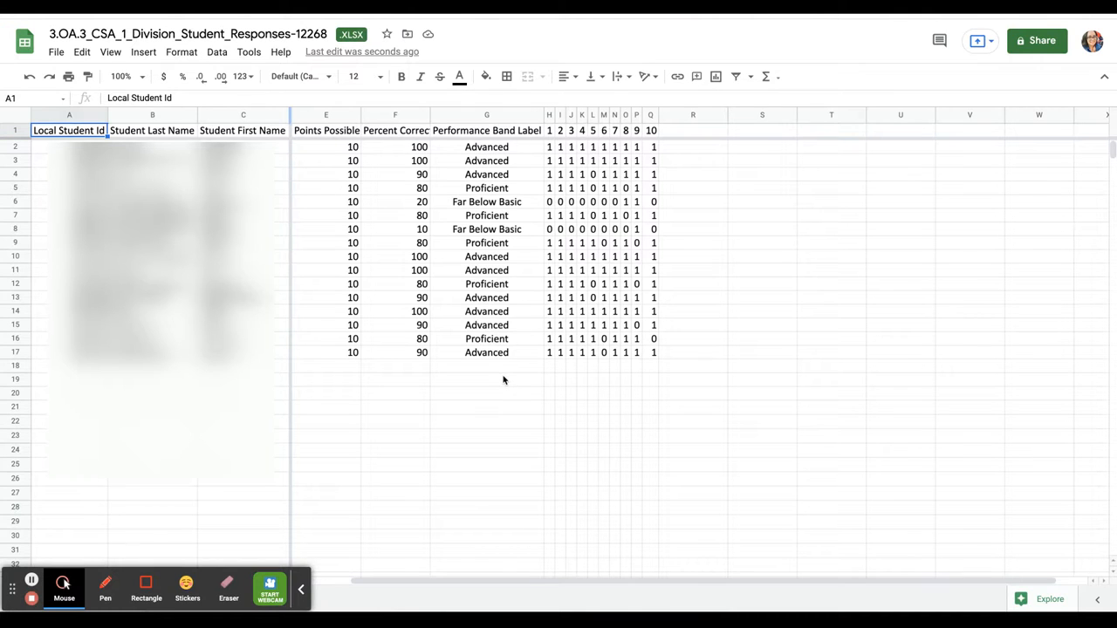
Add a conditional format on column G shading cells containing 'Advanced' light blue
left_click(477, 116)
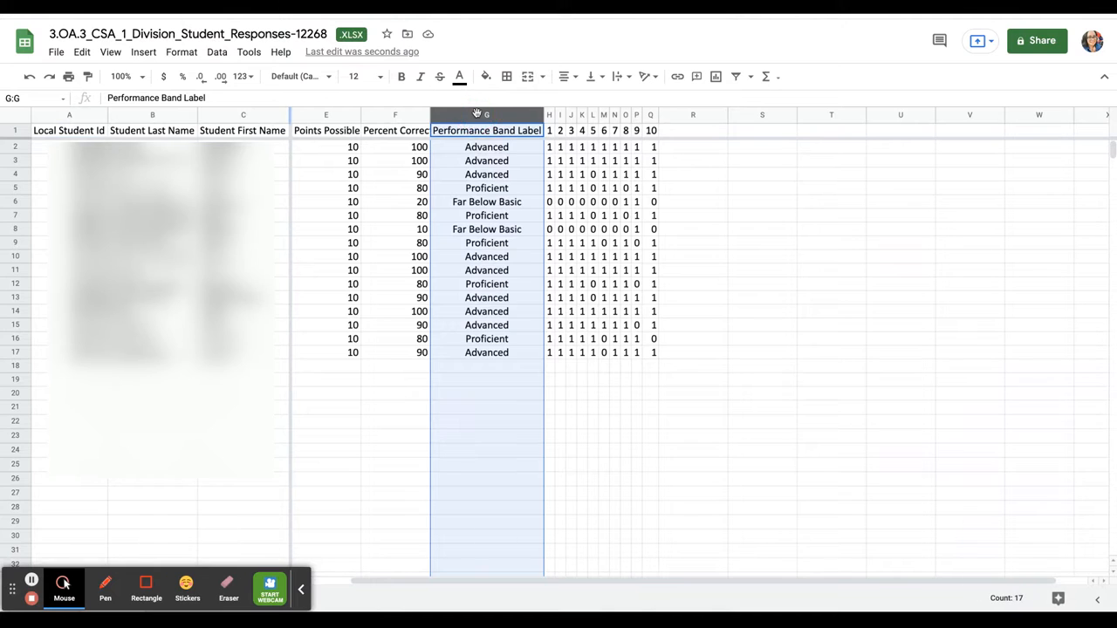
left_click(180, 51)
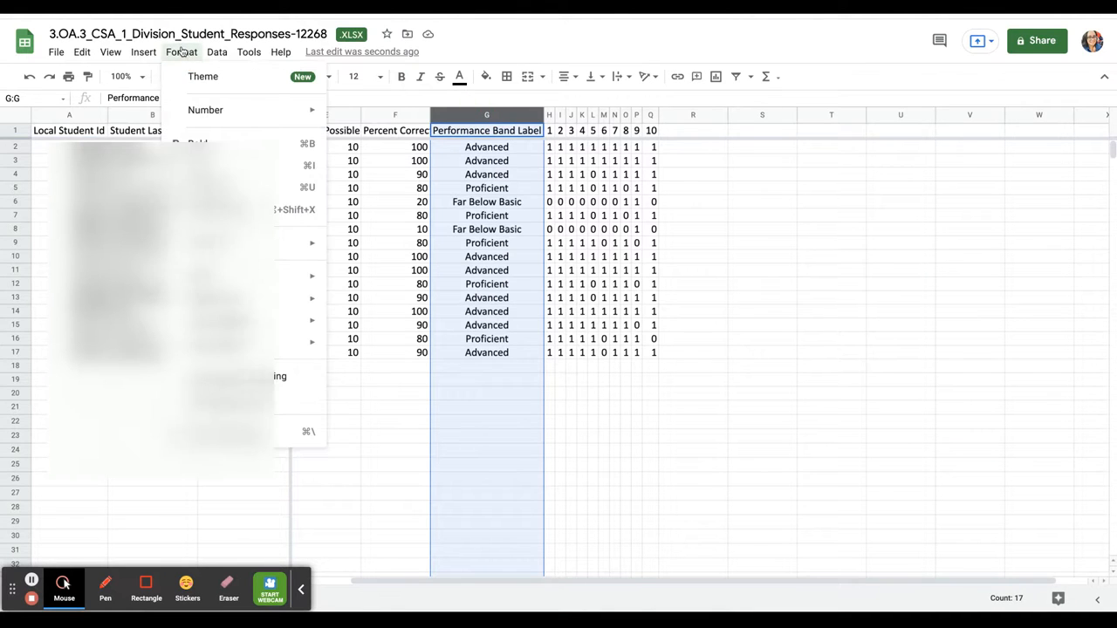
left_click(231, 377)
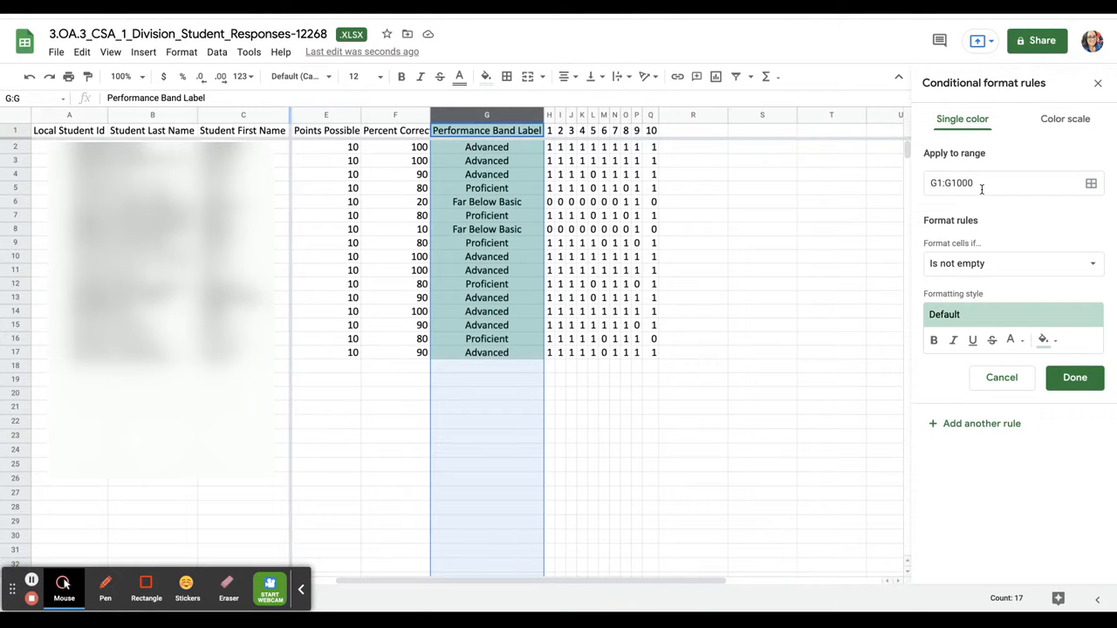
left_click(972, 273)
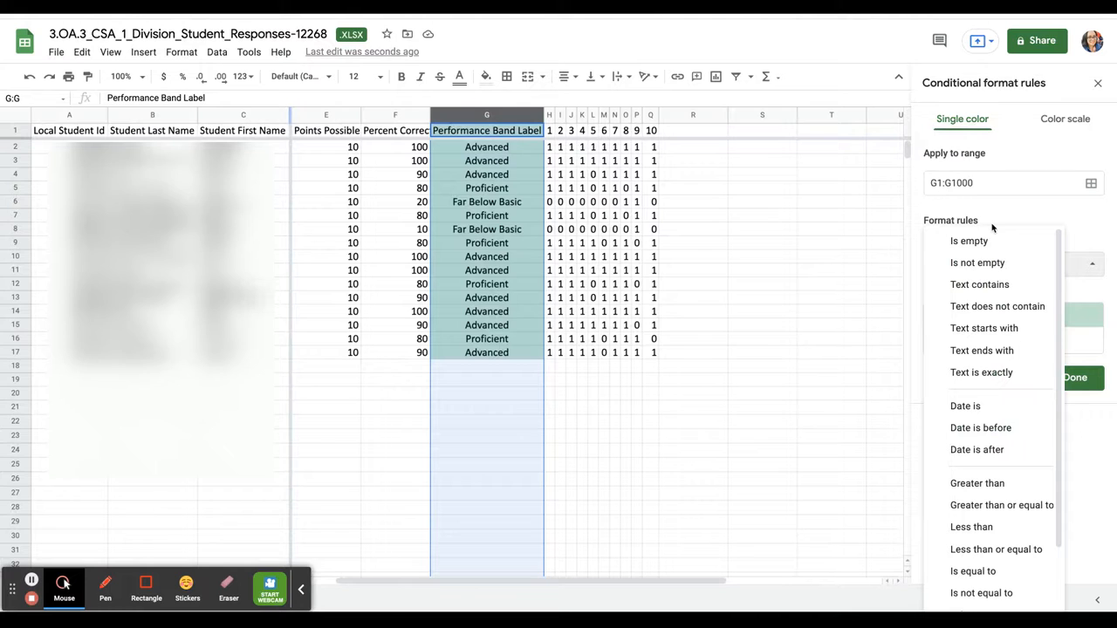
left_click(996, 292)
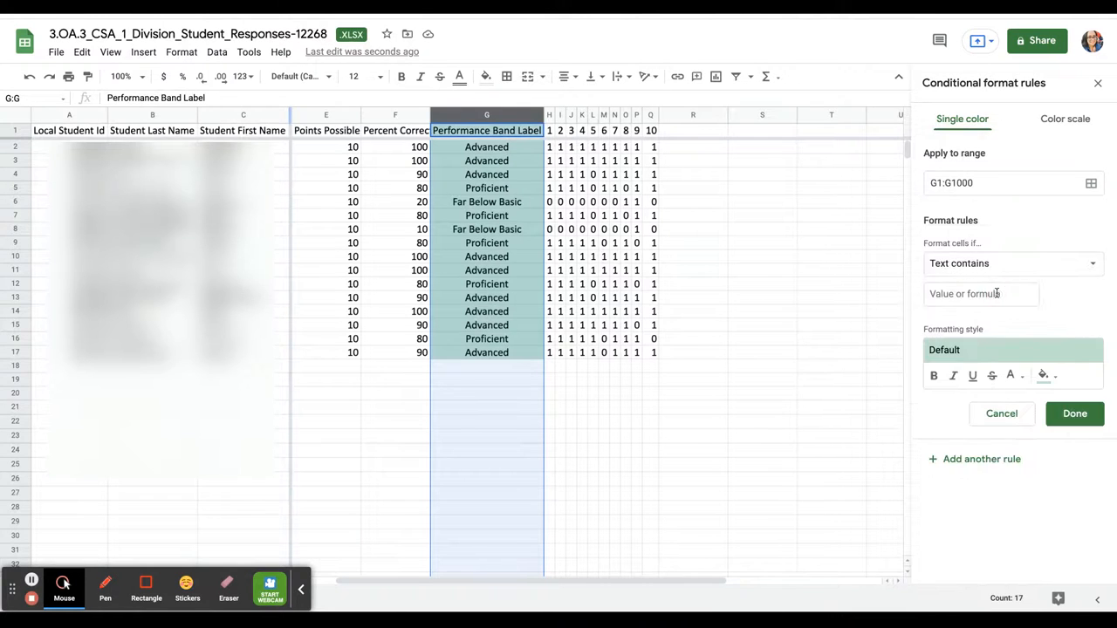
left_click(973, 294)
type("Advanced")
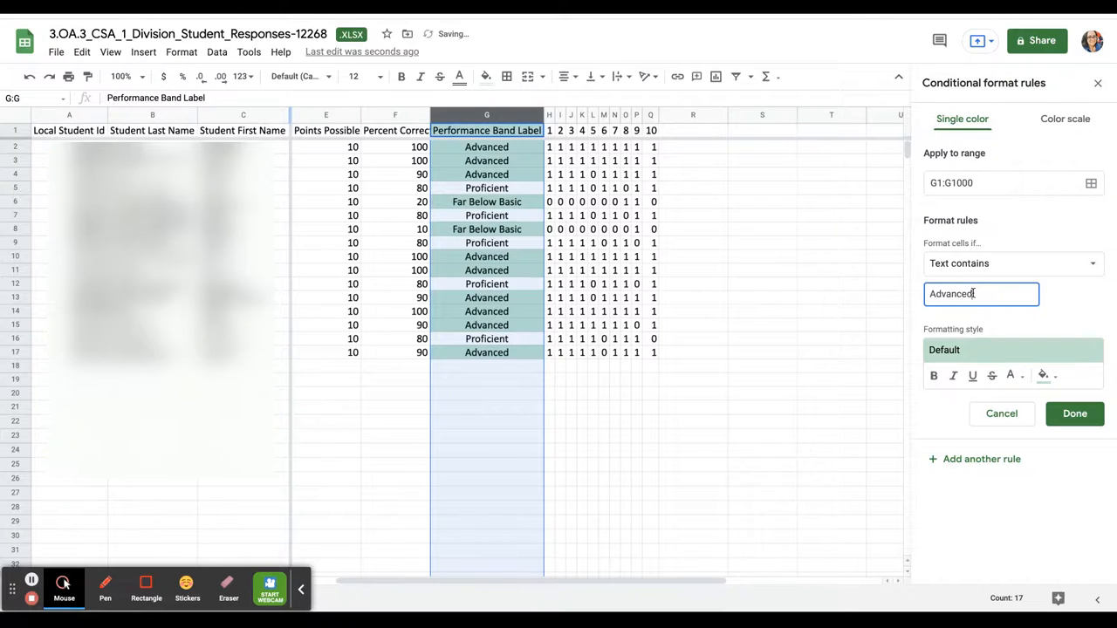
left_click(1044, 376)
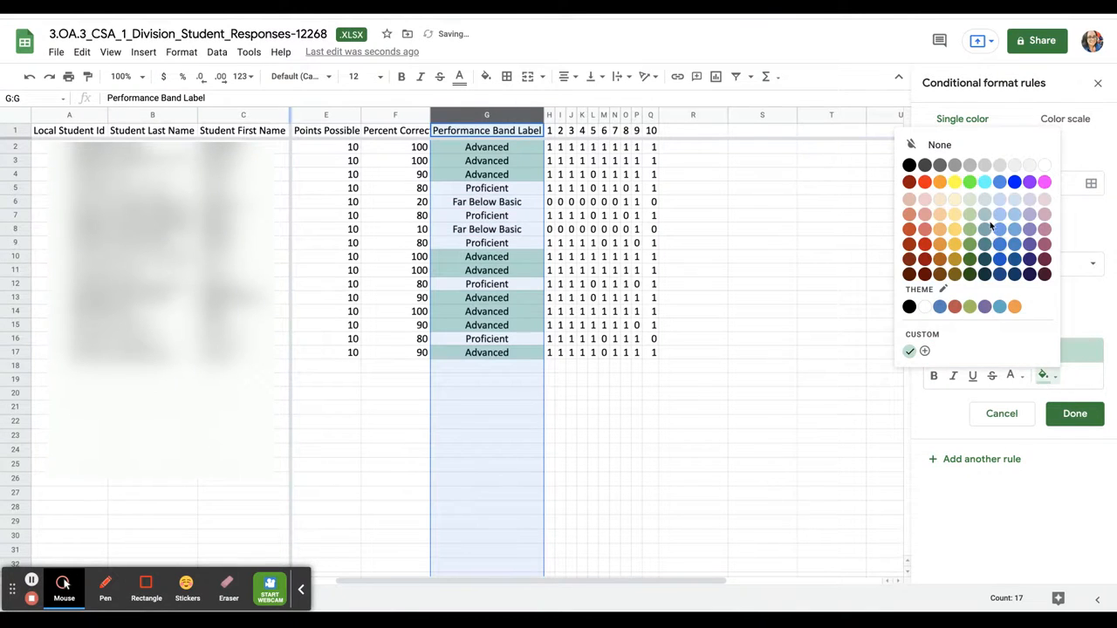
left_click(1015, 199)
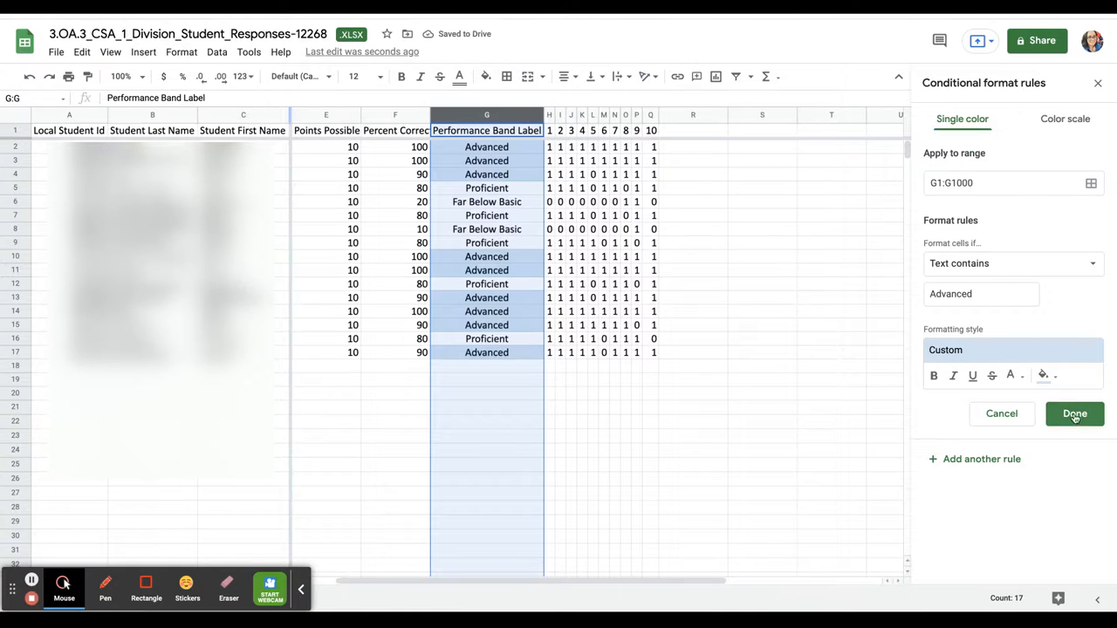
left_click(1075, 416)
left_click(987, 179)
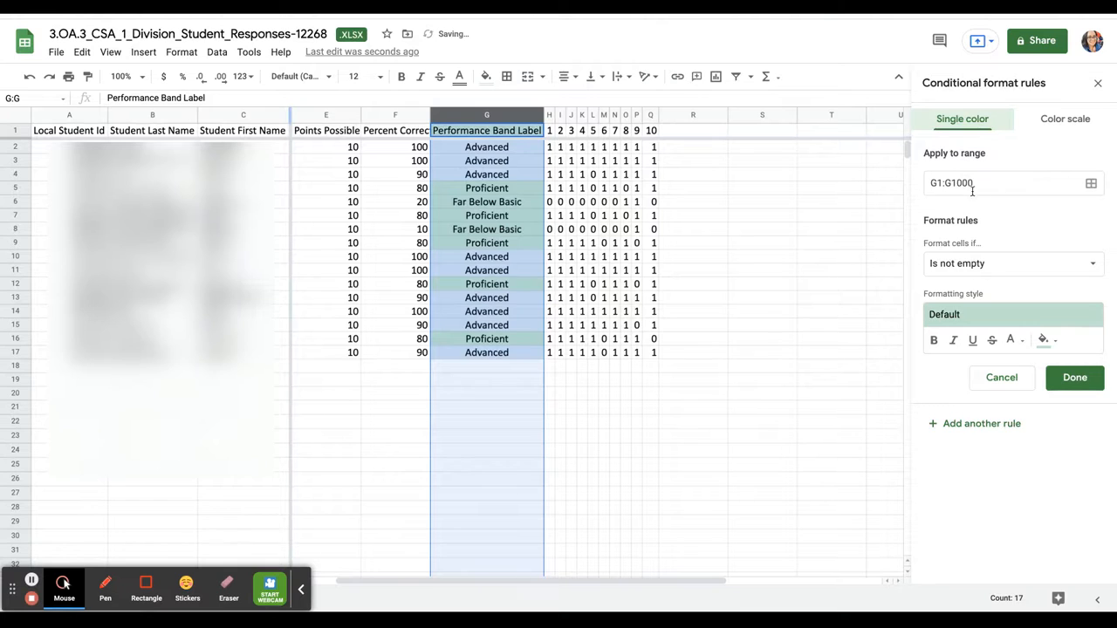
Add a rule shading cells containing 'Proficient', initially with a light pink fill
left_click(951, 272)
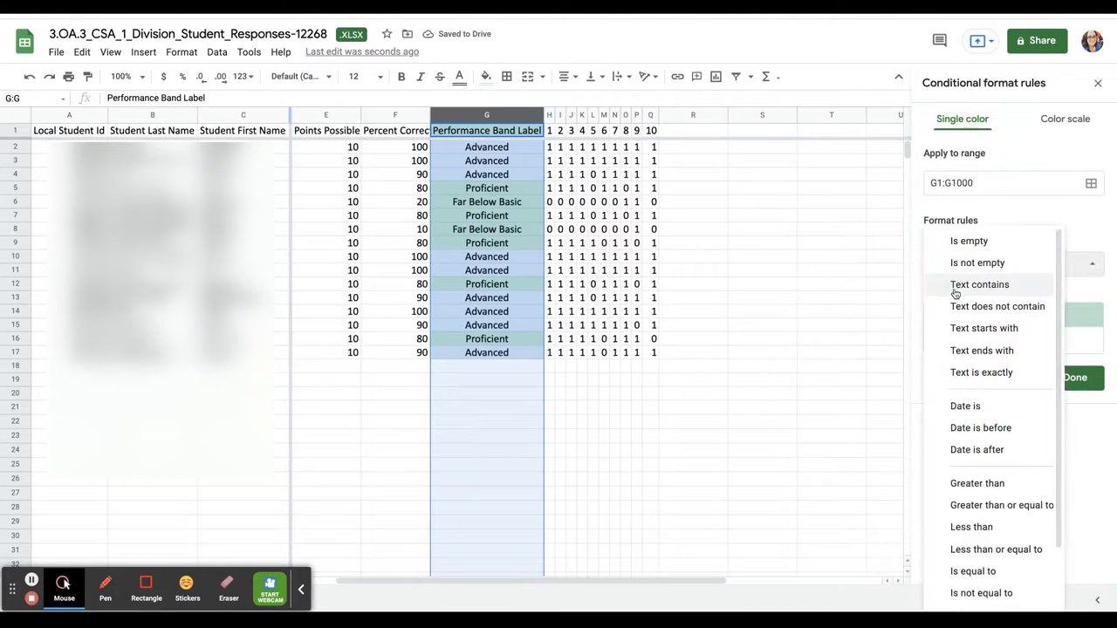
left_click(955, 287)
left_click(959, 297)
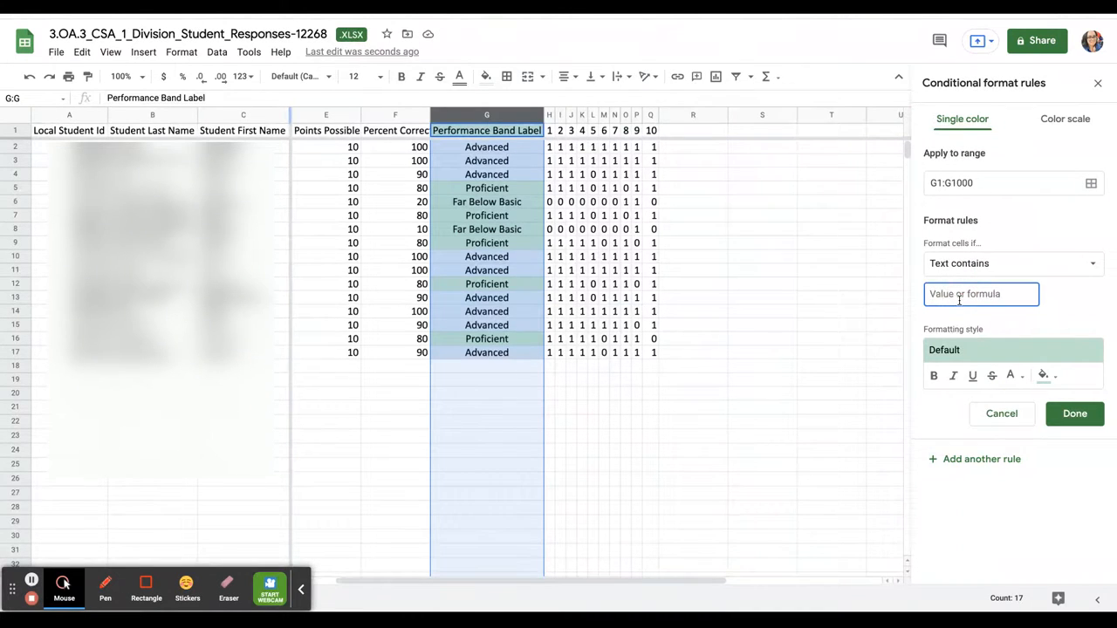
type("Proficient")
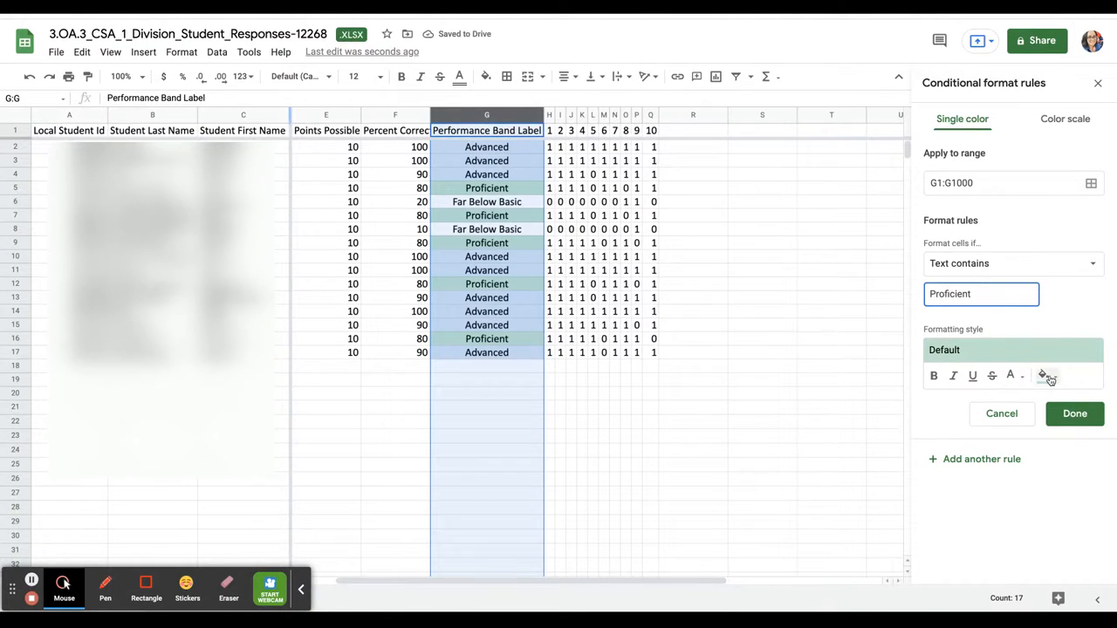
left_click(1047, 376)
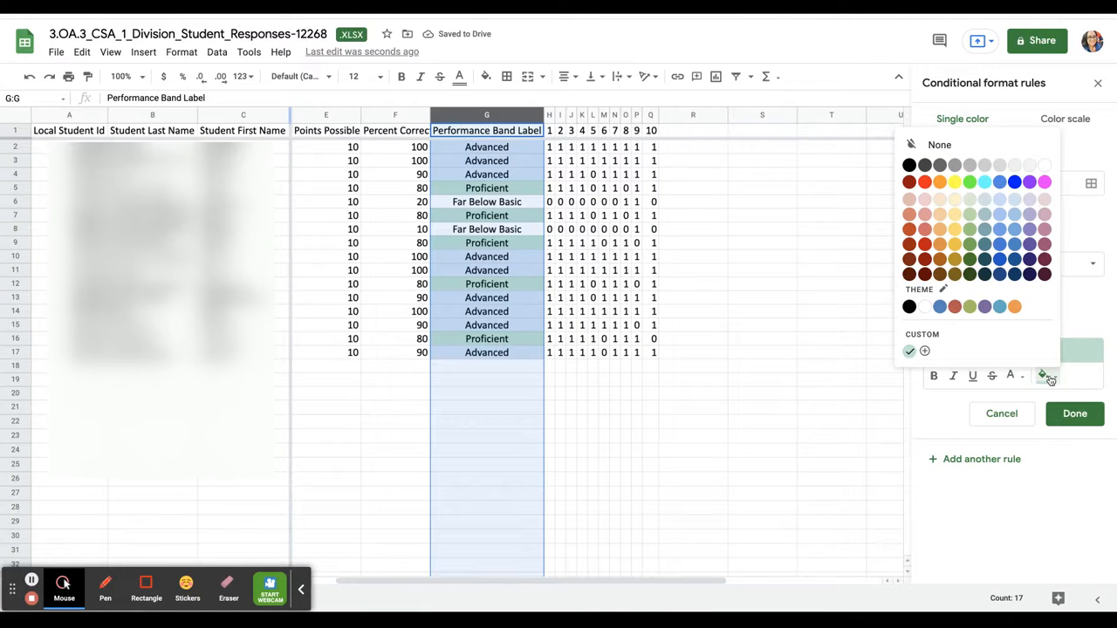
left_click(1047, 201)
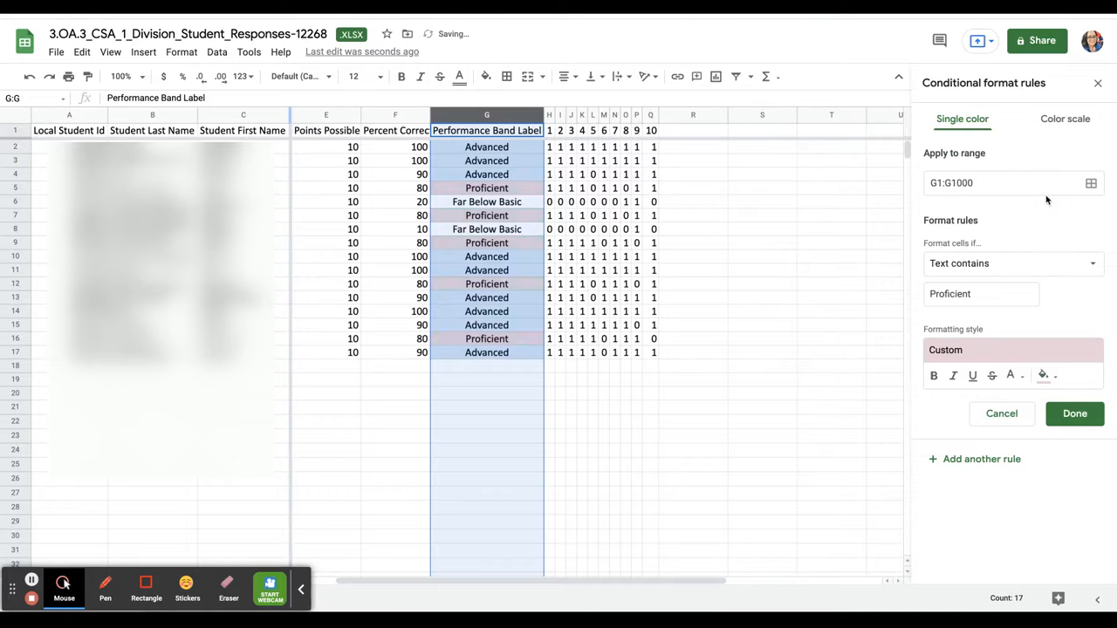
left_click(1076, 415)
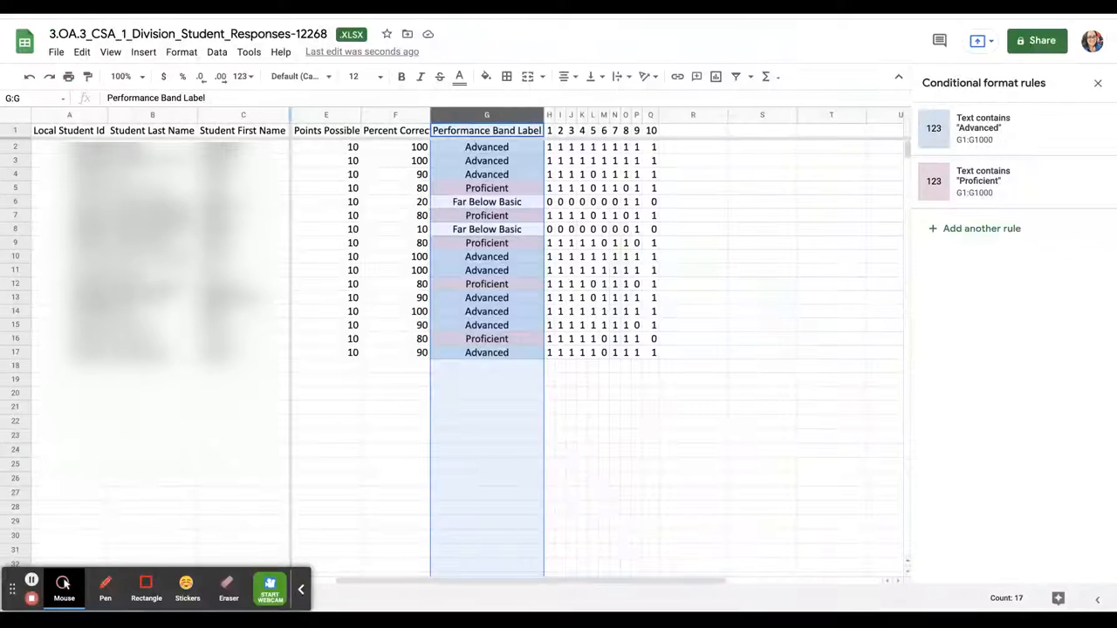
Change the Proficient rule's fill colour to light green and save it
left_click(1030, 191)
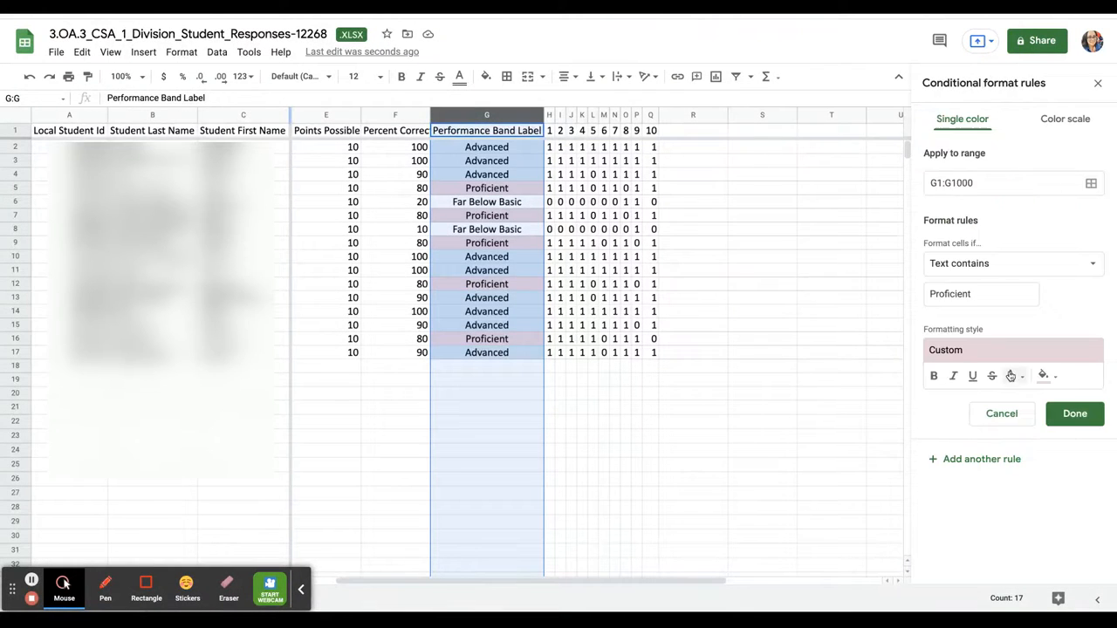
left_click(1046, 377)
left_click(1047, 376)
left_click(1044, 380)
left_click(1045, 381)
left_click(1047, 377)
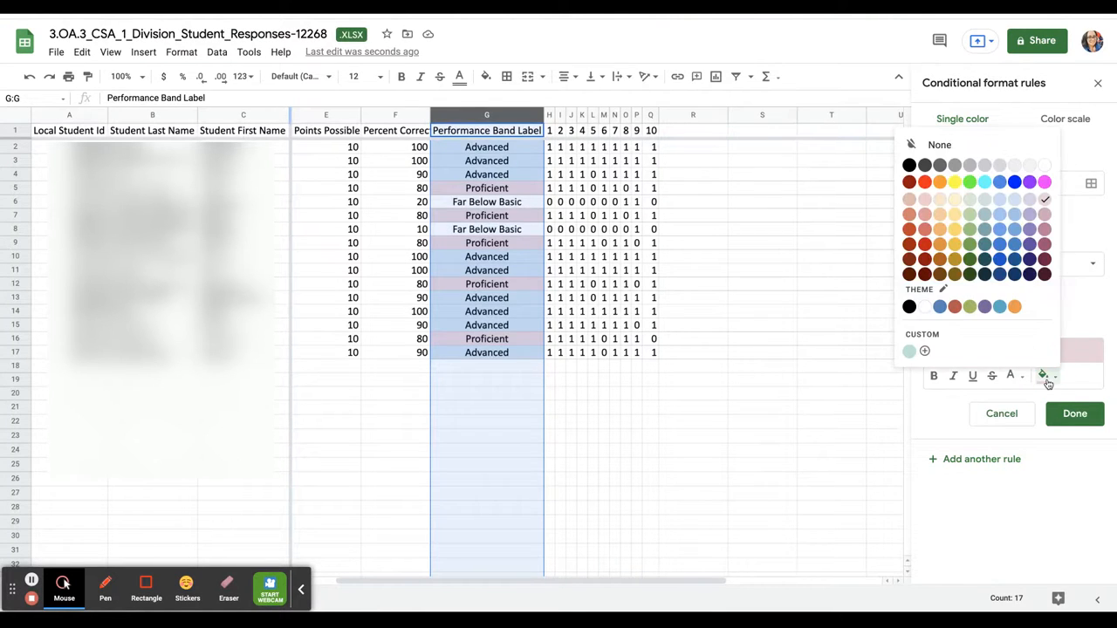
left_click(970, 199)
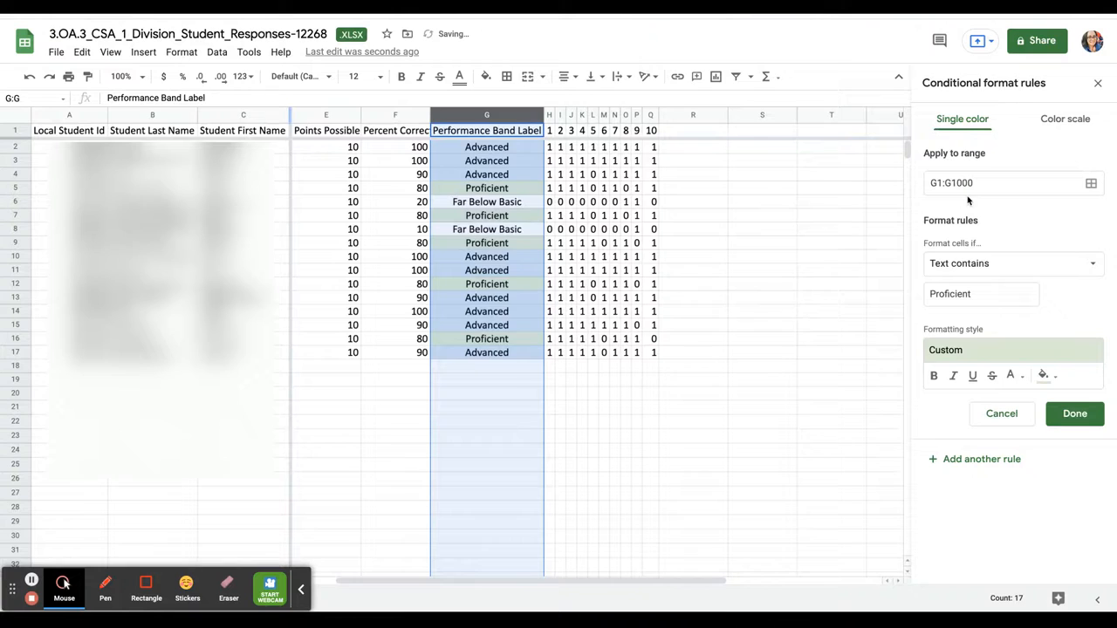
left_click(1070, 418)
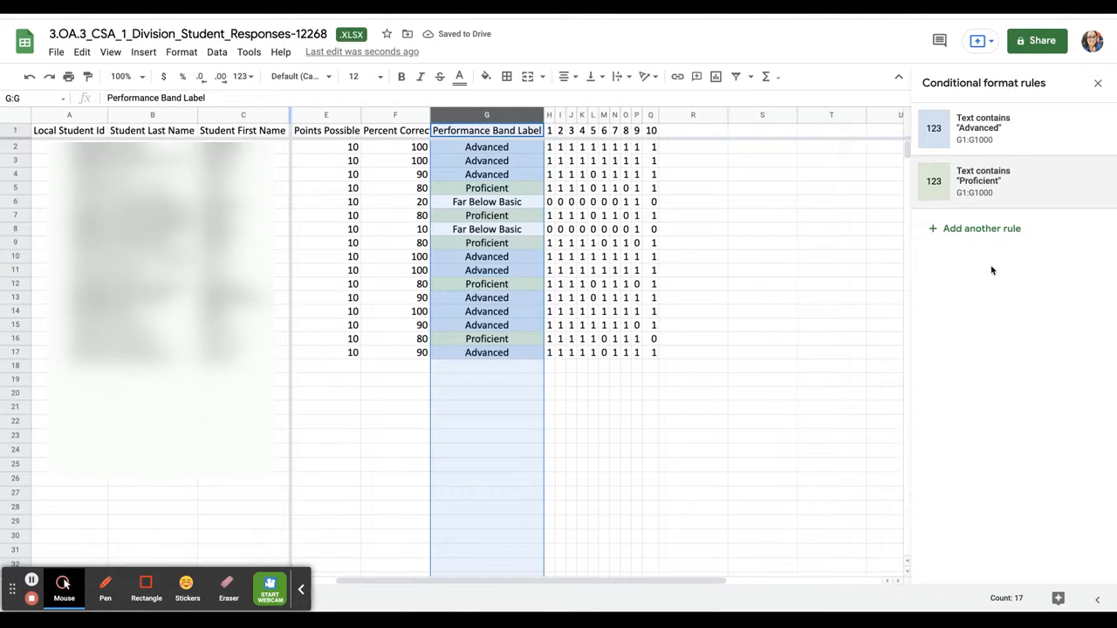
left_click(1005, 232)
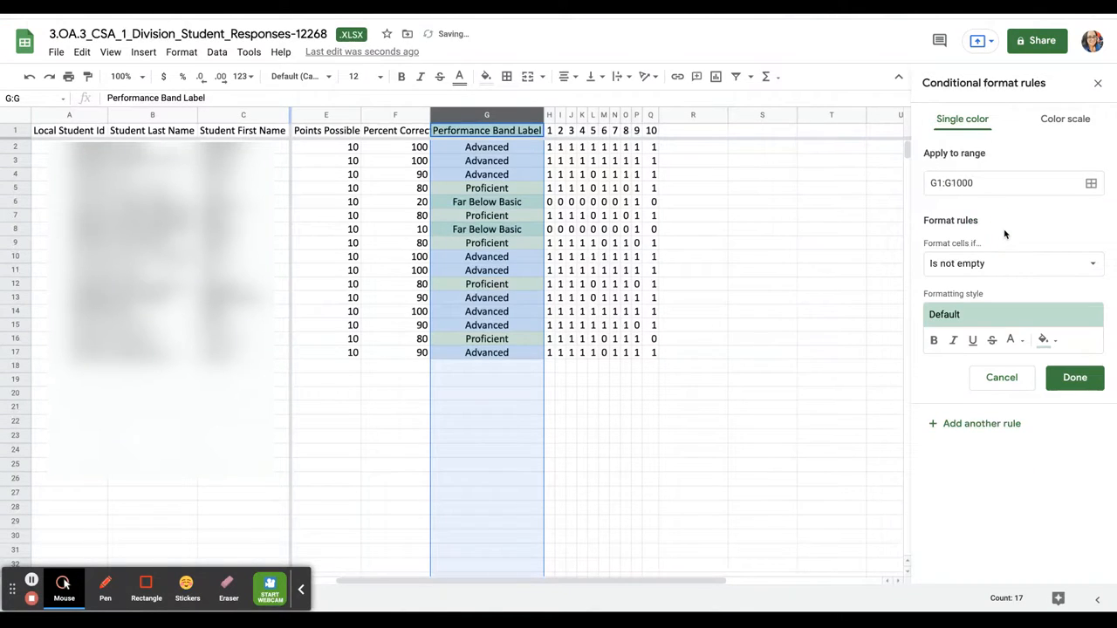
Add a third rule shading cells containing 'Far Below Basic' in column G light red
left_click(967, 264)
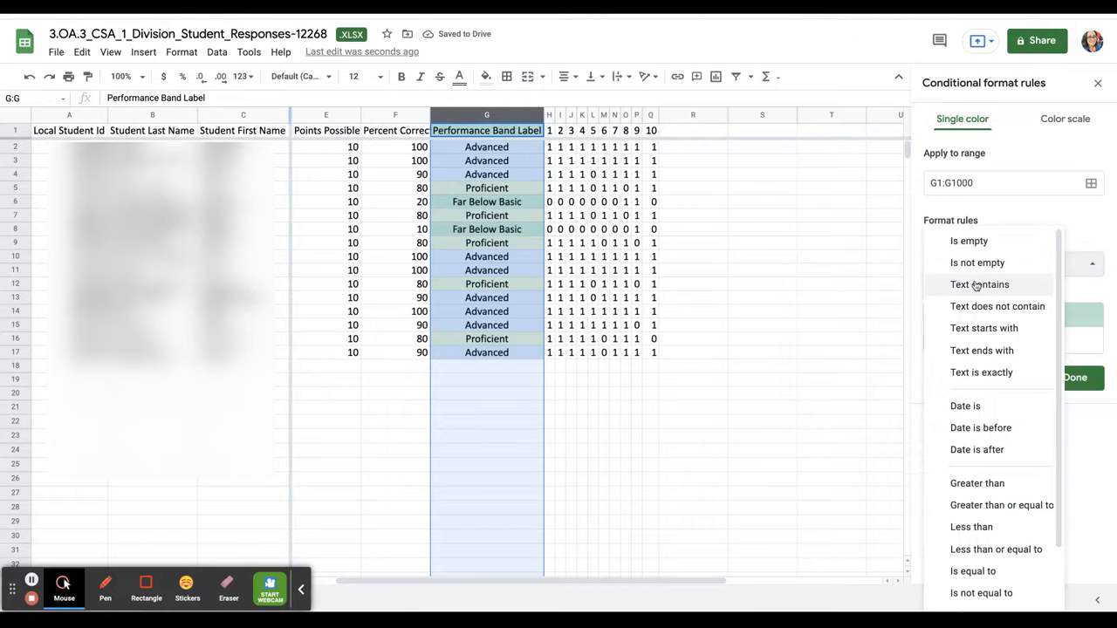
left_click(977, 284)
left_click(976, 294)
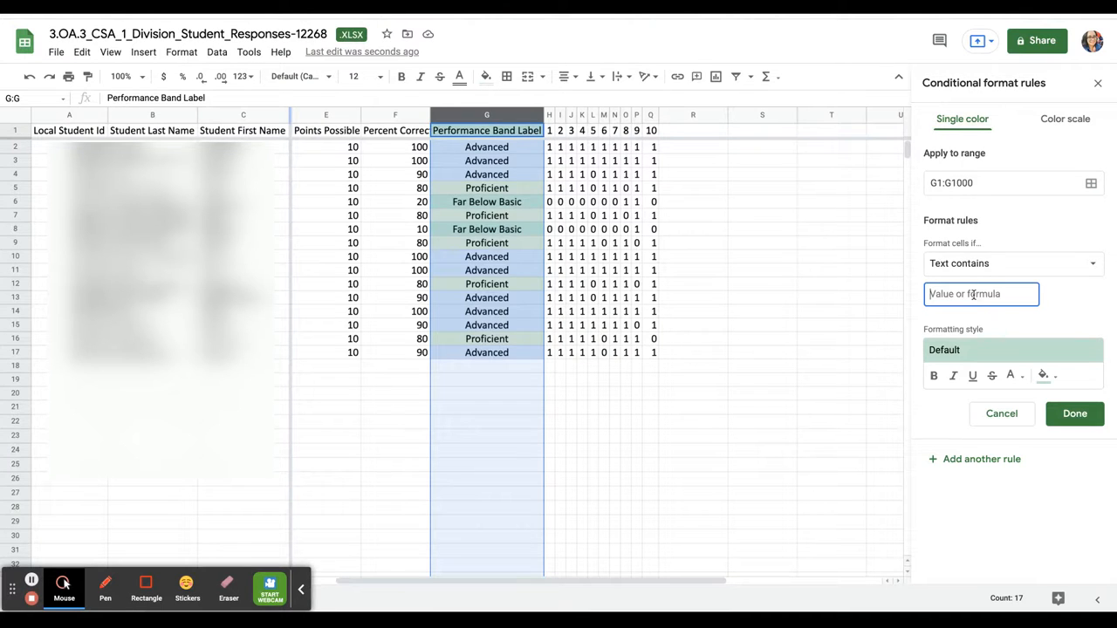
type("Far Below Basic")
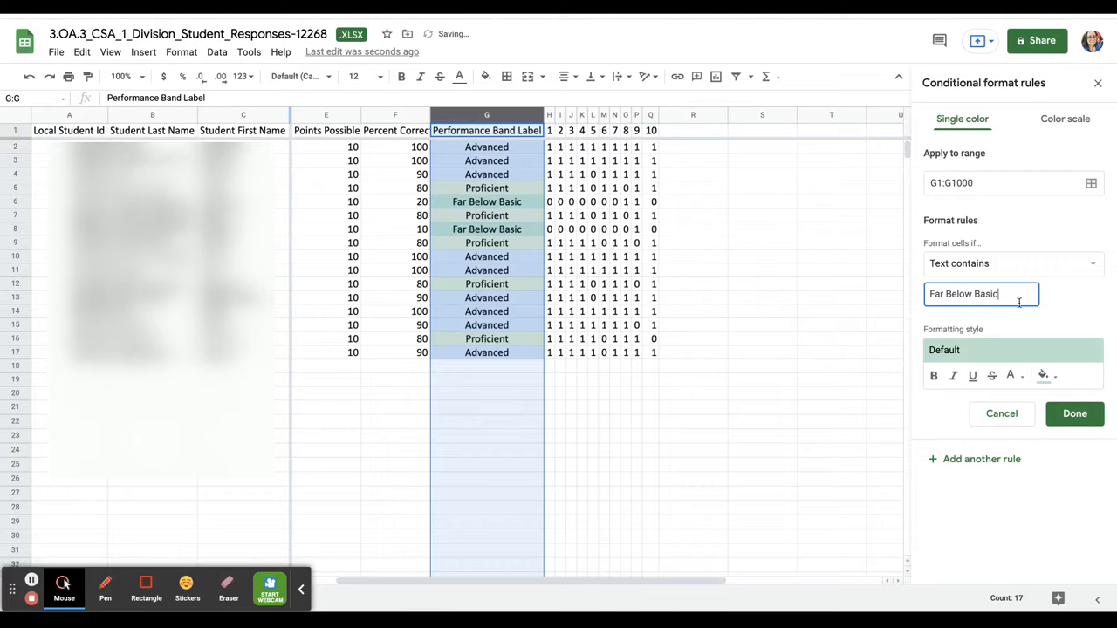
left_click(1043, 377)
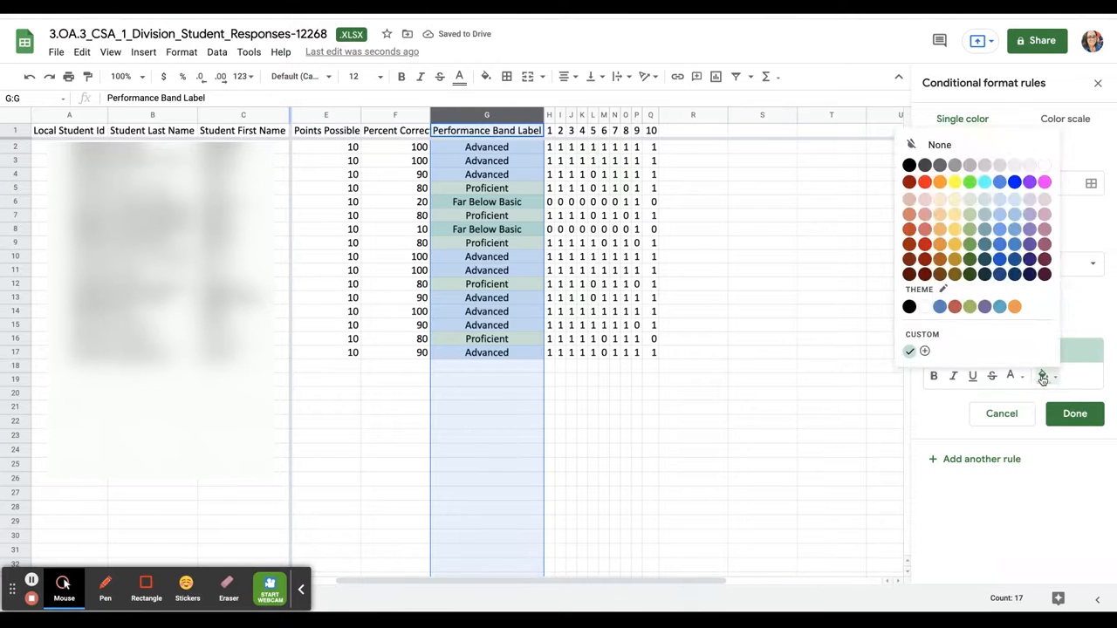
left_click(924, 204)
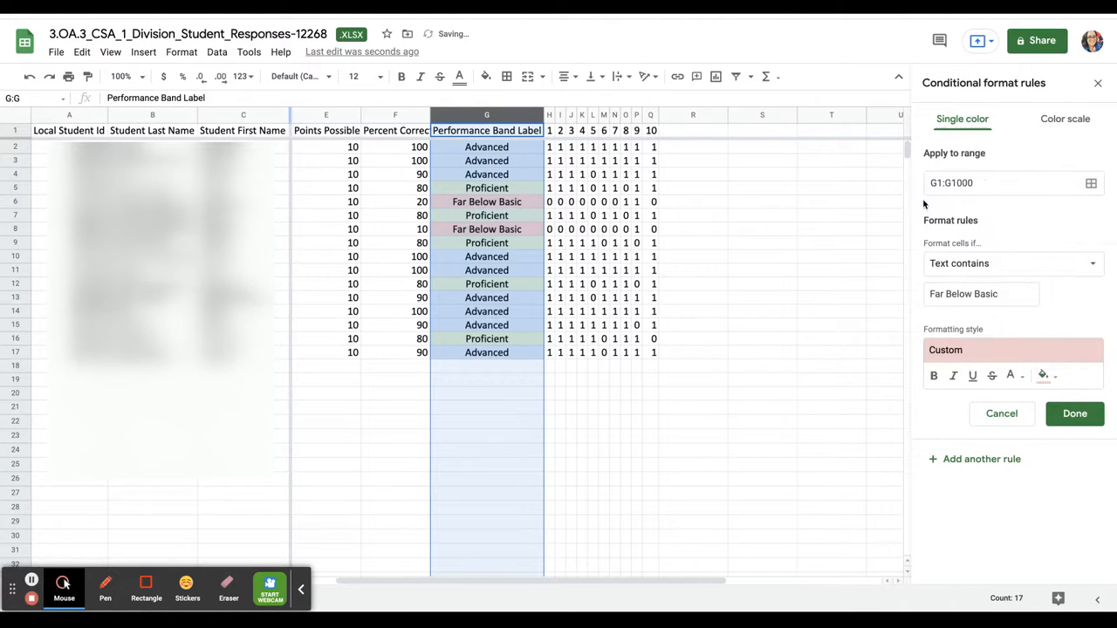
left_click(1067, 415)
left_click(738, 422)
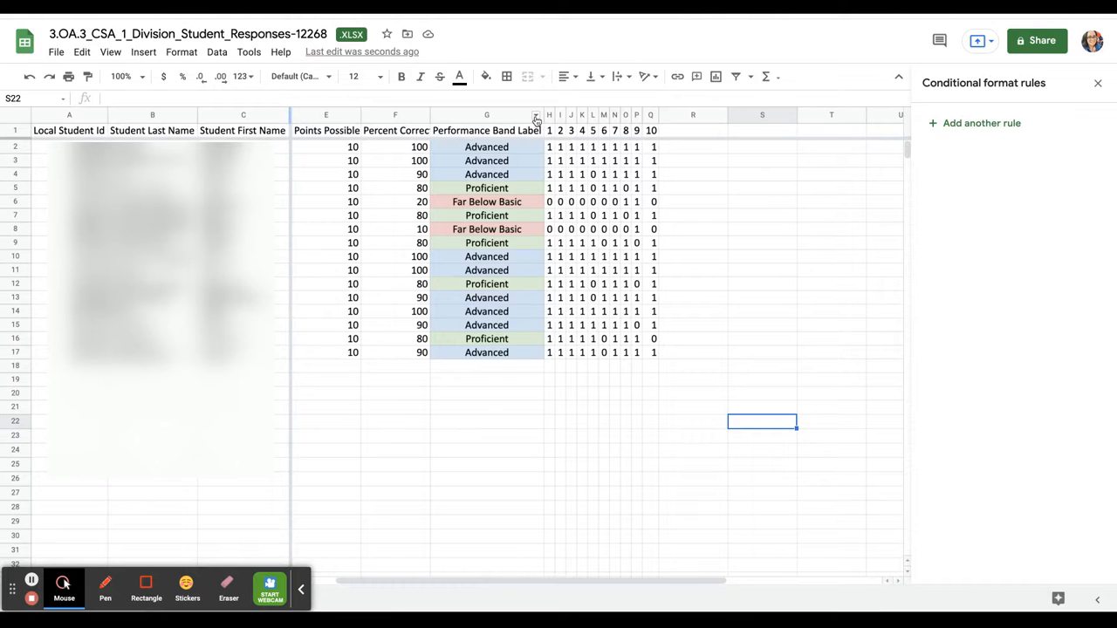
Sort the sheet by column G, trying Z→A before settling on A→Z
left_click(536, 118)
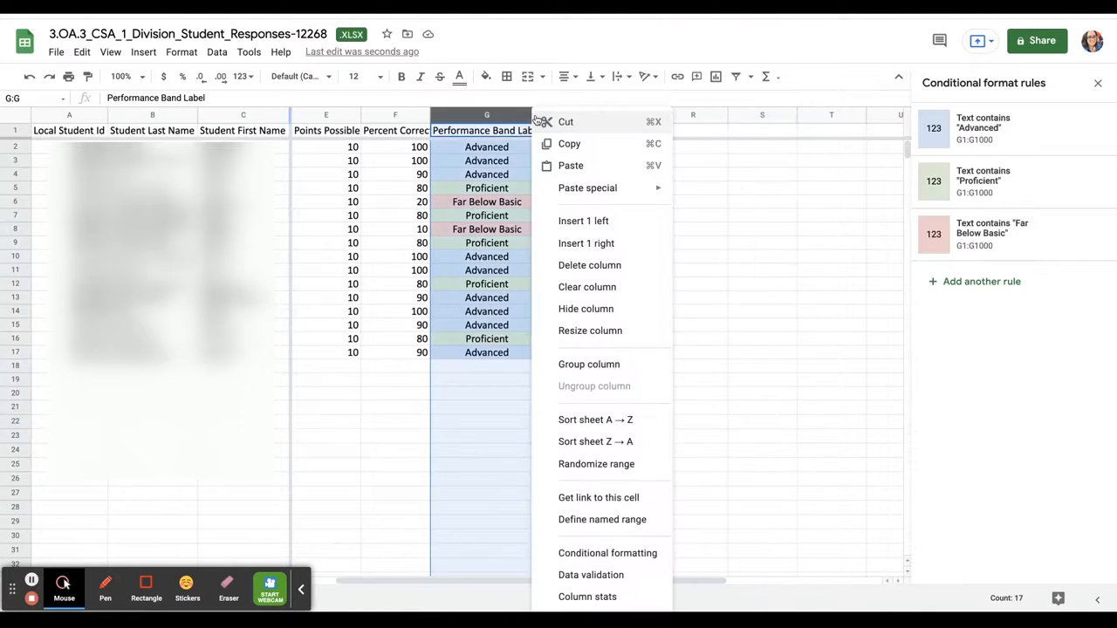
left_click(611, 420)
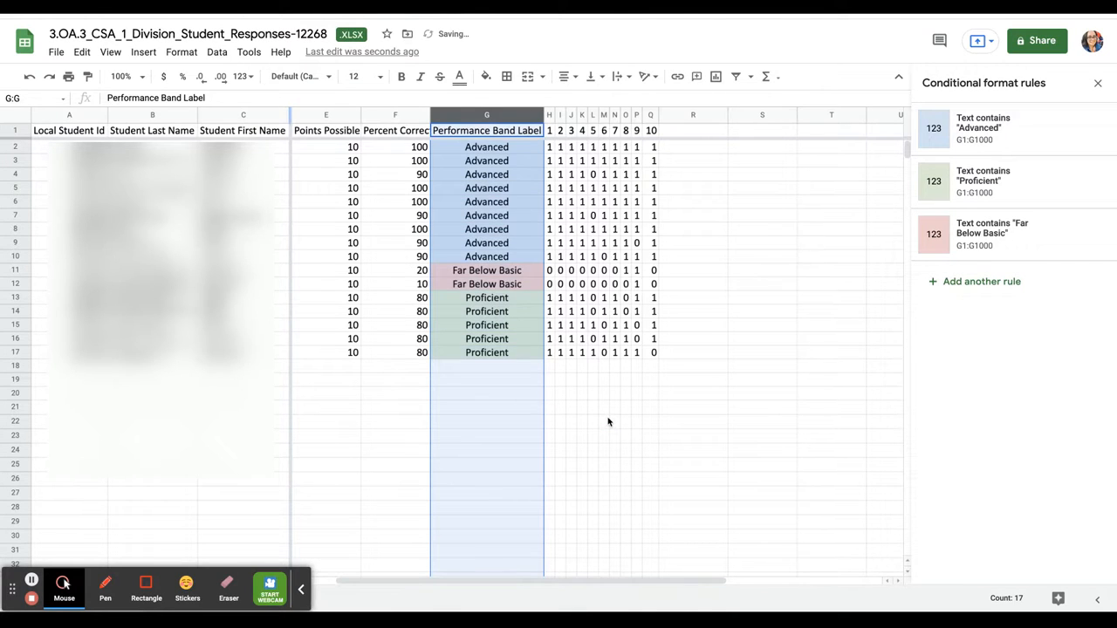
left_click(593, 79)
left_click(593, 78)
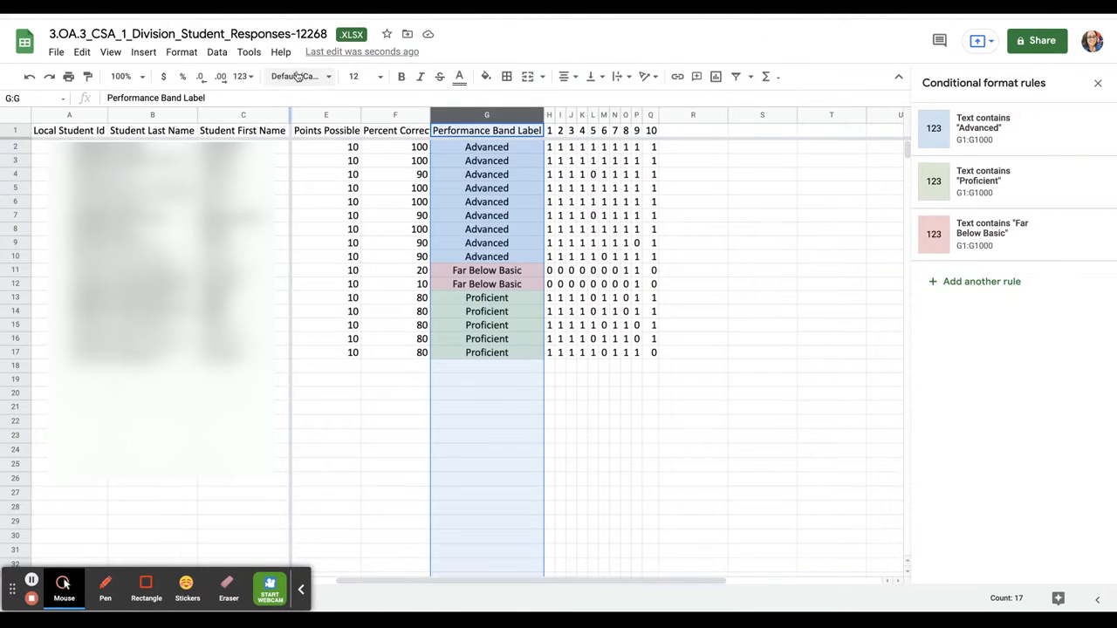
right_click(536, 116)
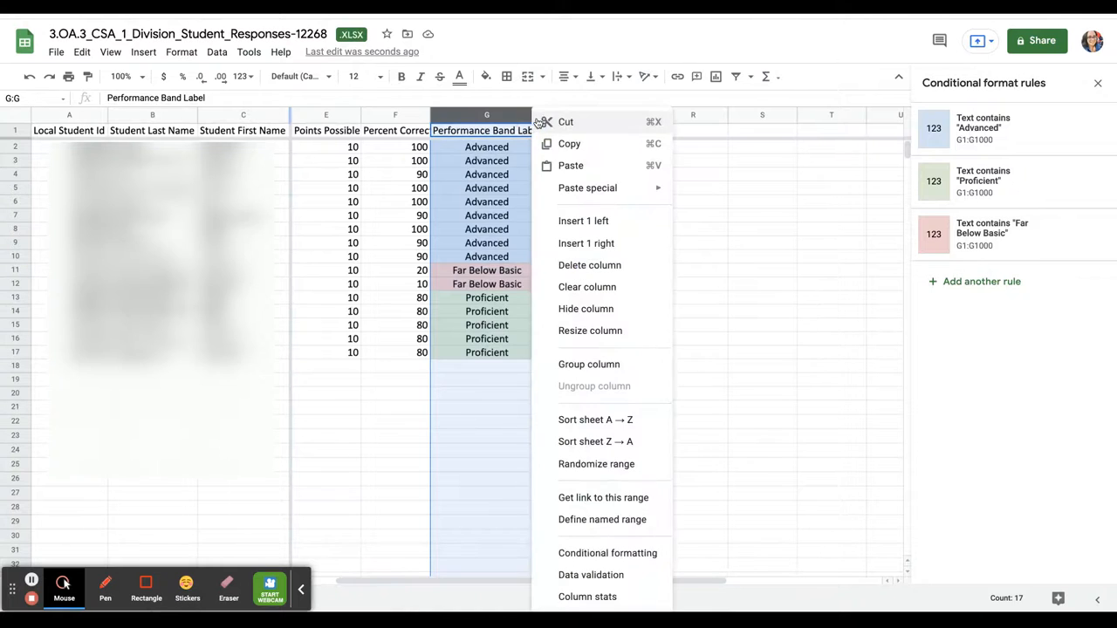
left_click(582, 442)
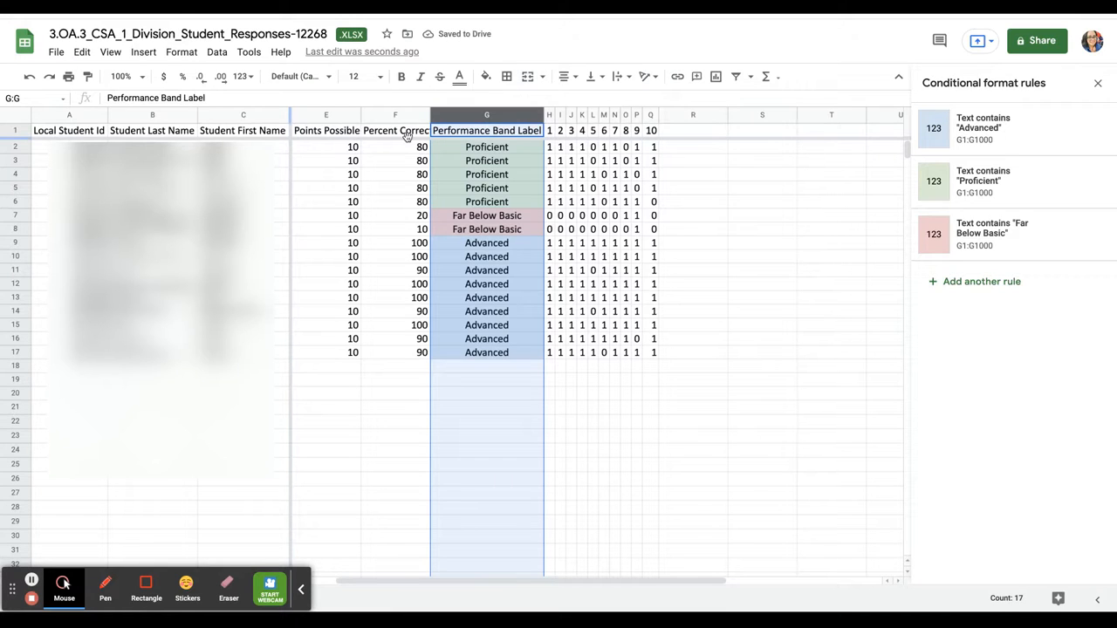
left_click(505, 206)
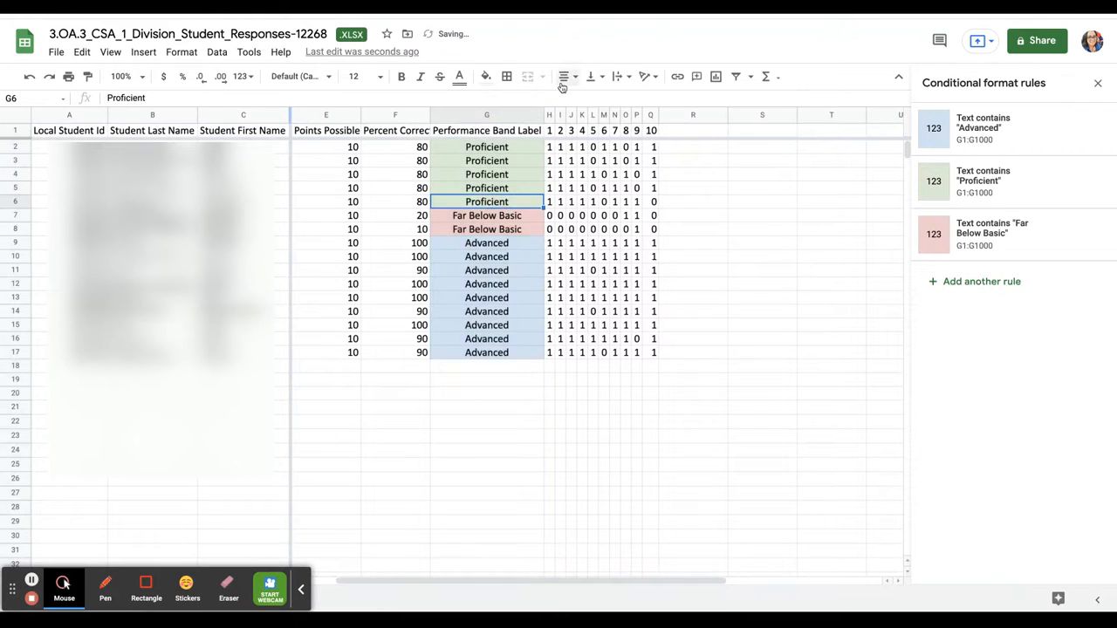
left_click(536, 115)
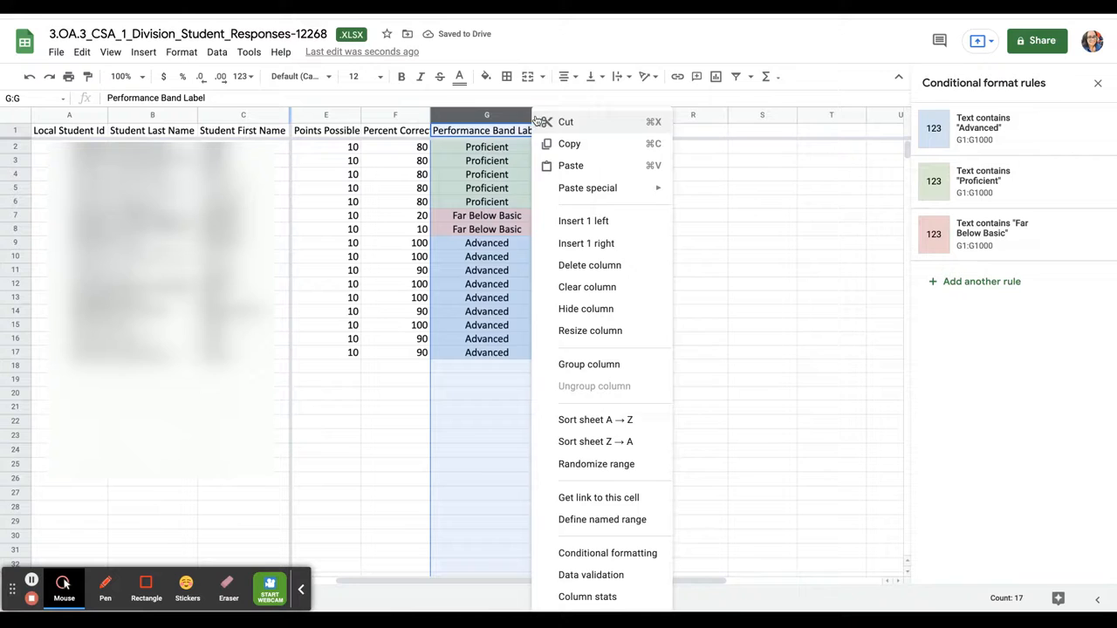
left_click(611, 420)
left_click(522, 436)
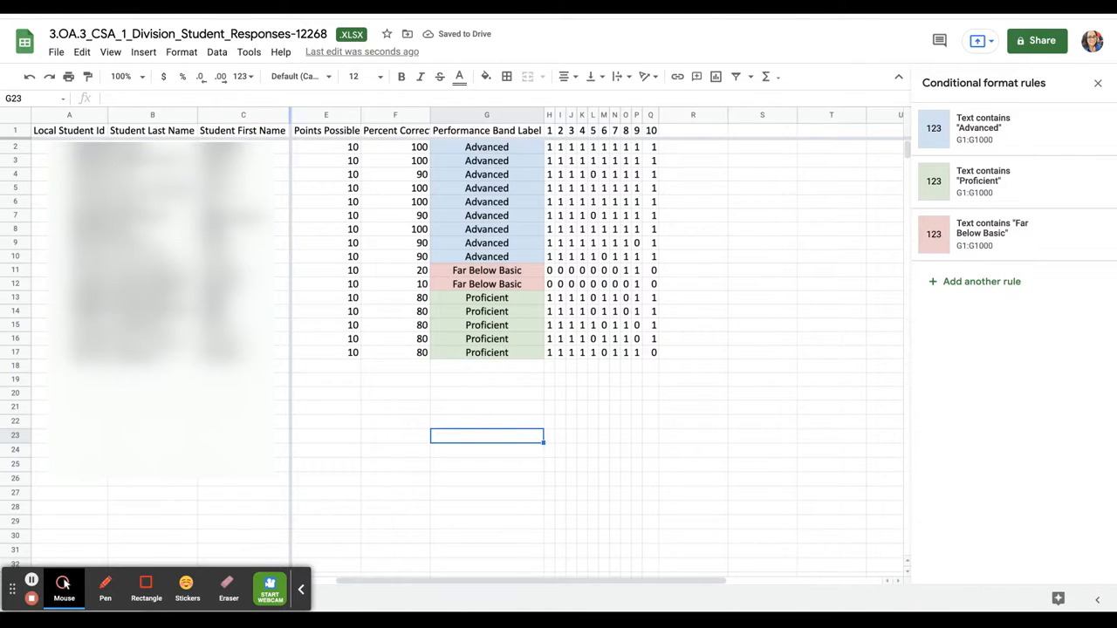
Drag the two Far Below Basic rows (11–12) down below the Proficient rows
left_click(14, 269)
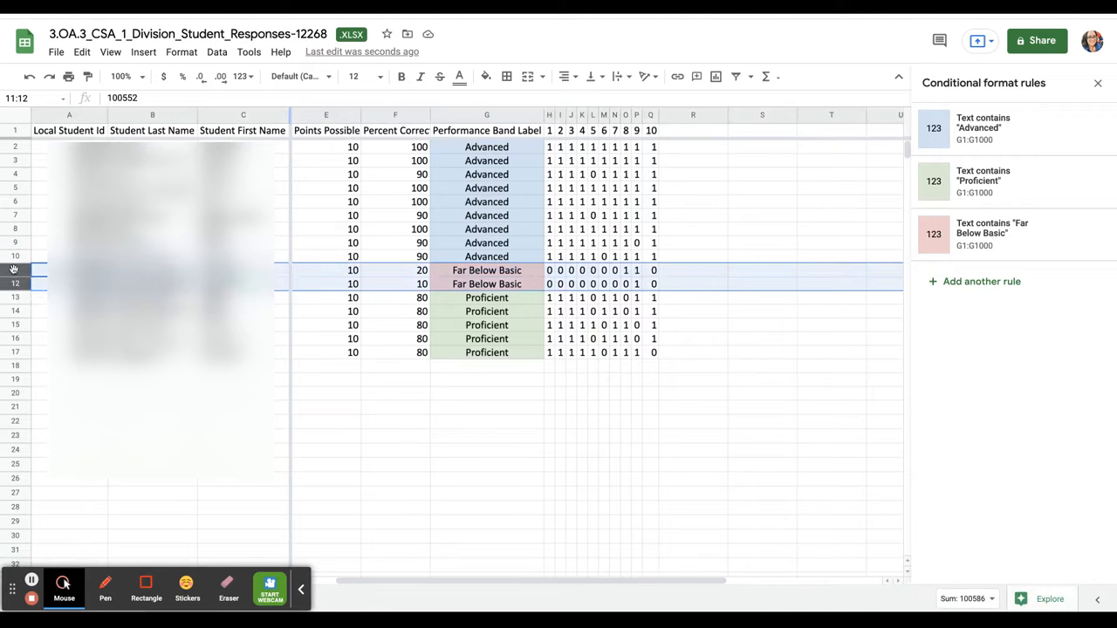
left_click(14, 284, "shift")
left_click(49, 342)
left_click(13, 270)
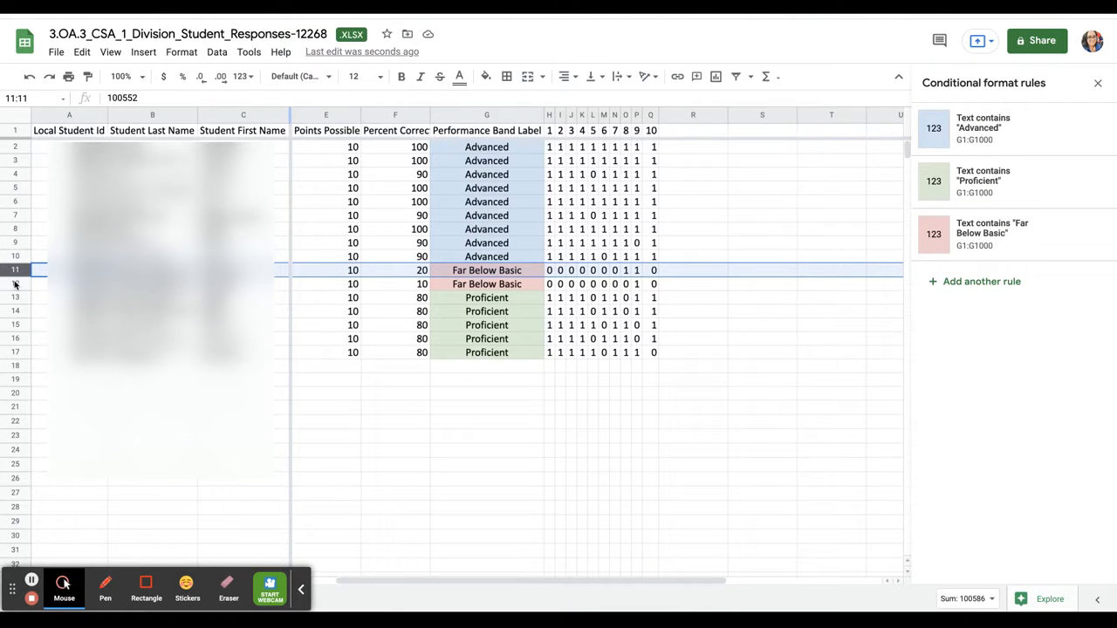
left_click(14, 284, "ctrl")
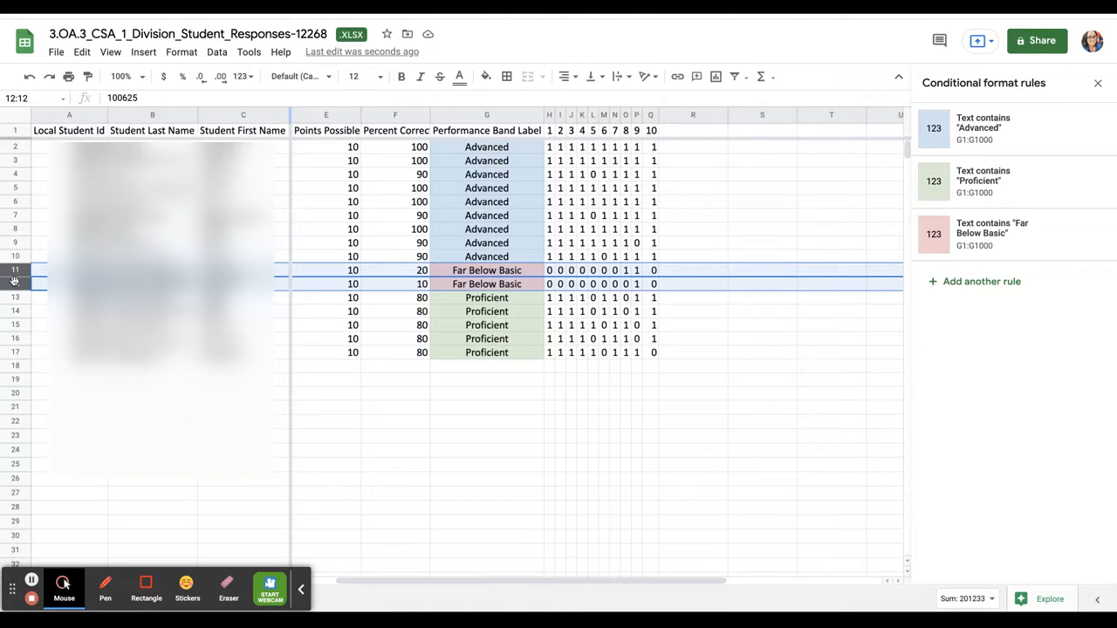
left_click_drag(15, 271, 14, 355)
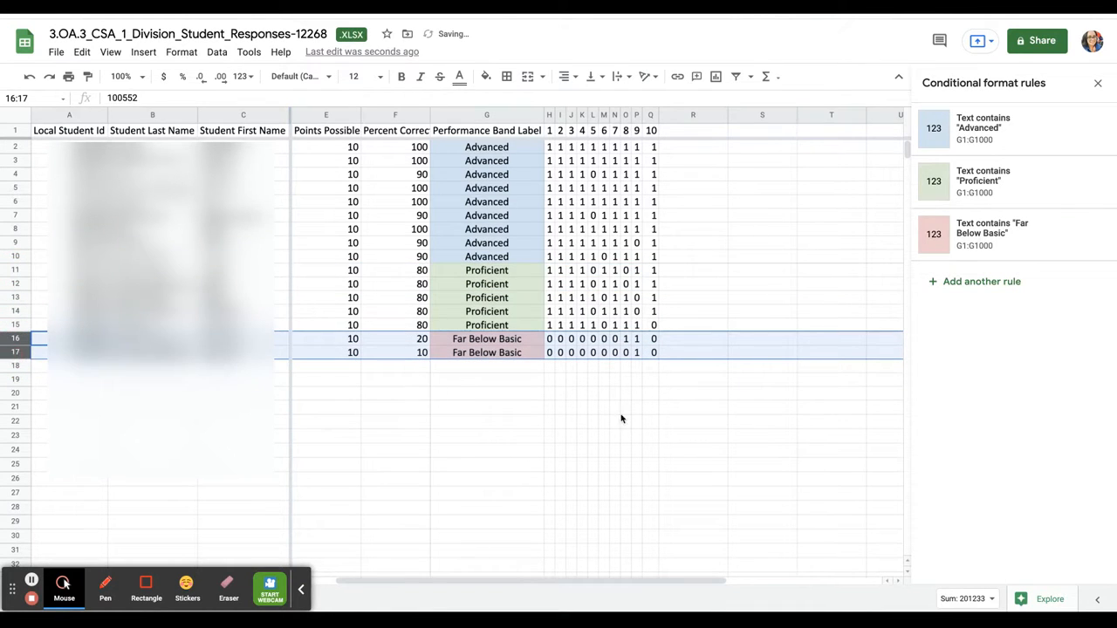
left_click(644, 423)
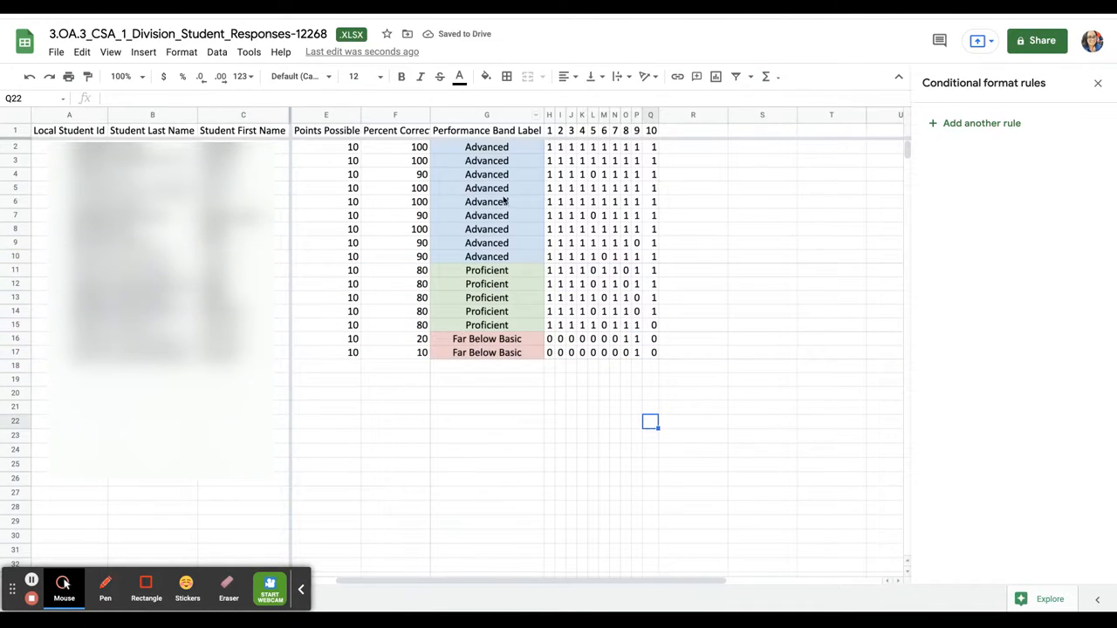
scroll(401, 381, "left", 1)
scroll(401, 381, "right", 4)
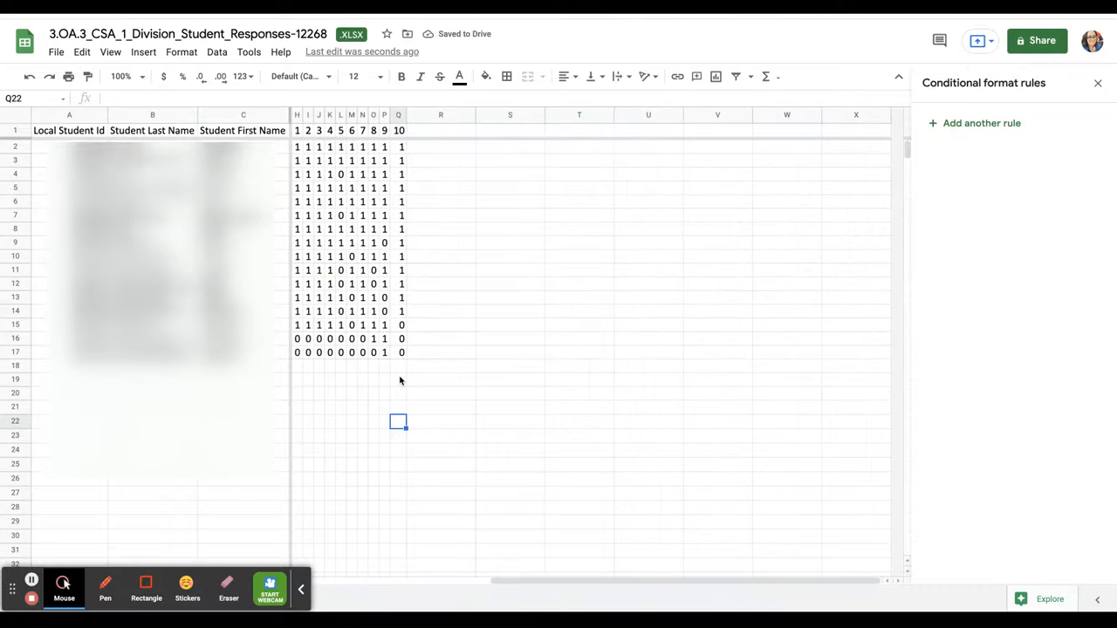
scroll(400, 381, "left", 4)
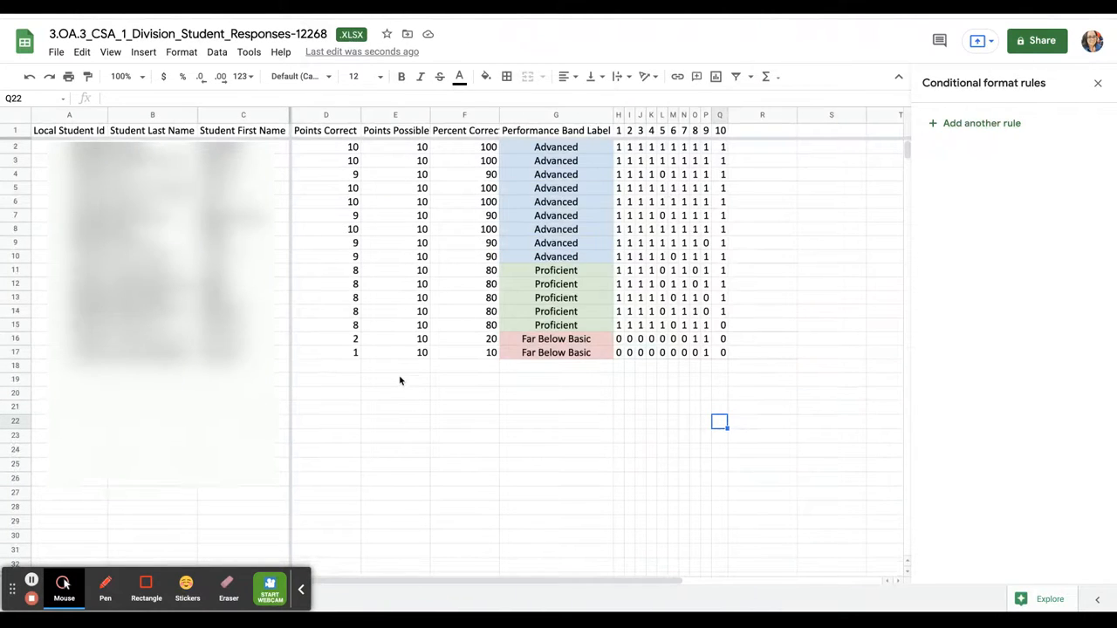